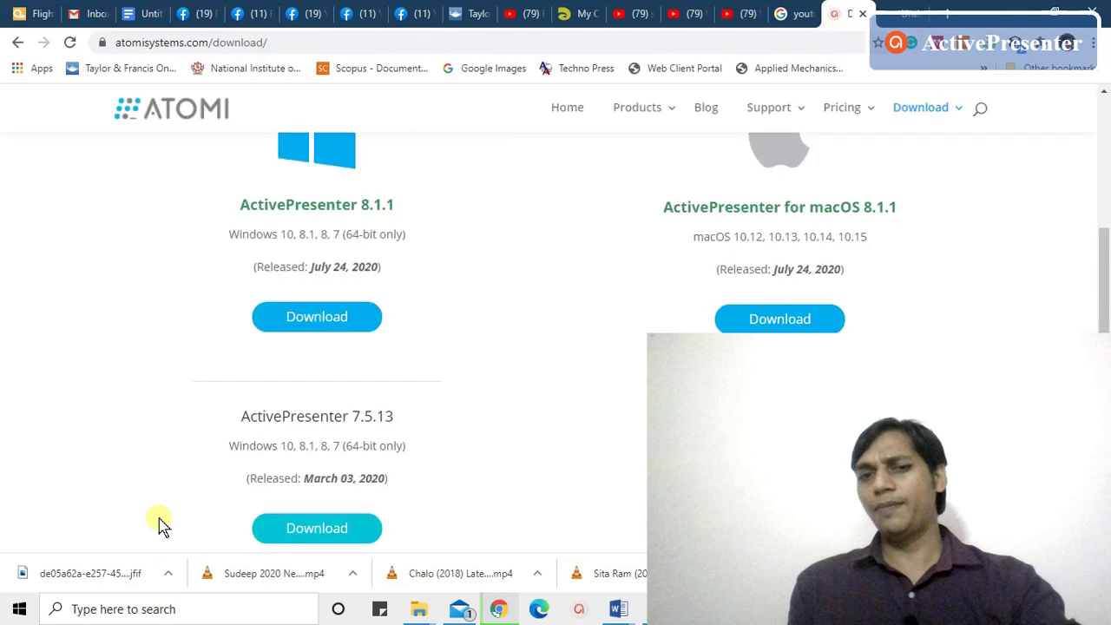
Stop the running ActivePresenter screen recording and maximize the editor window with the captured project.
mouse_move(582, 614)
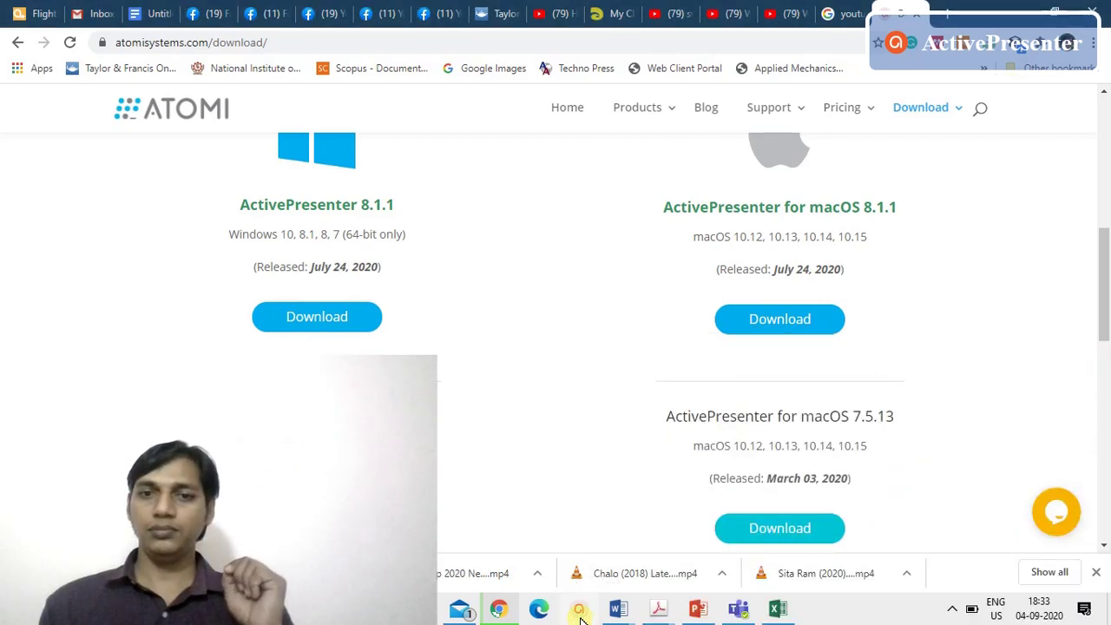
click(953, 612)
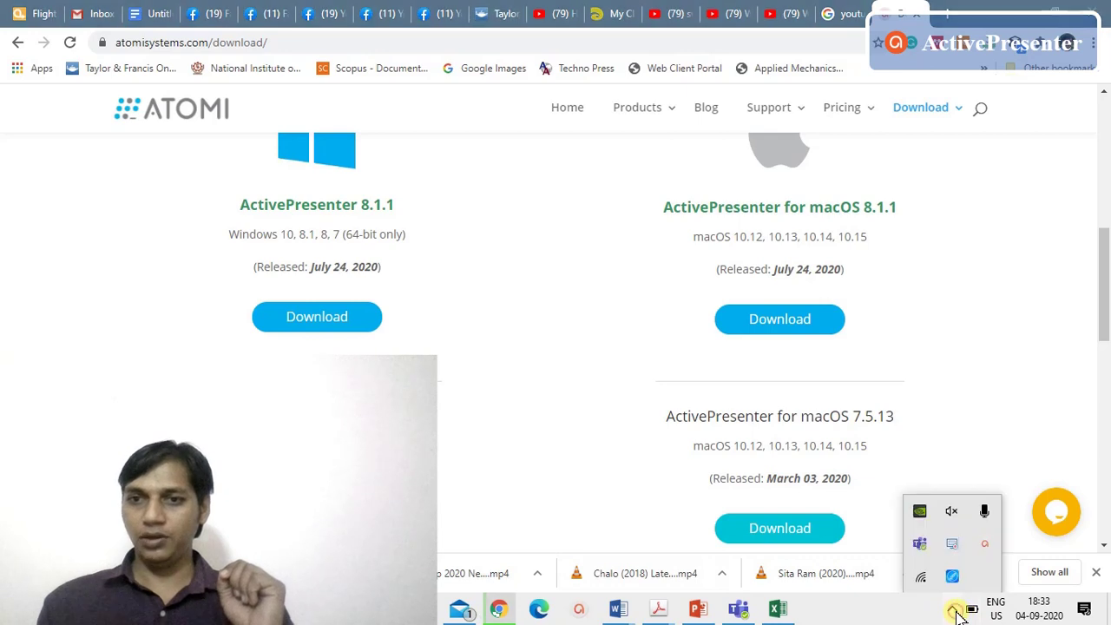
click(985, 545)
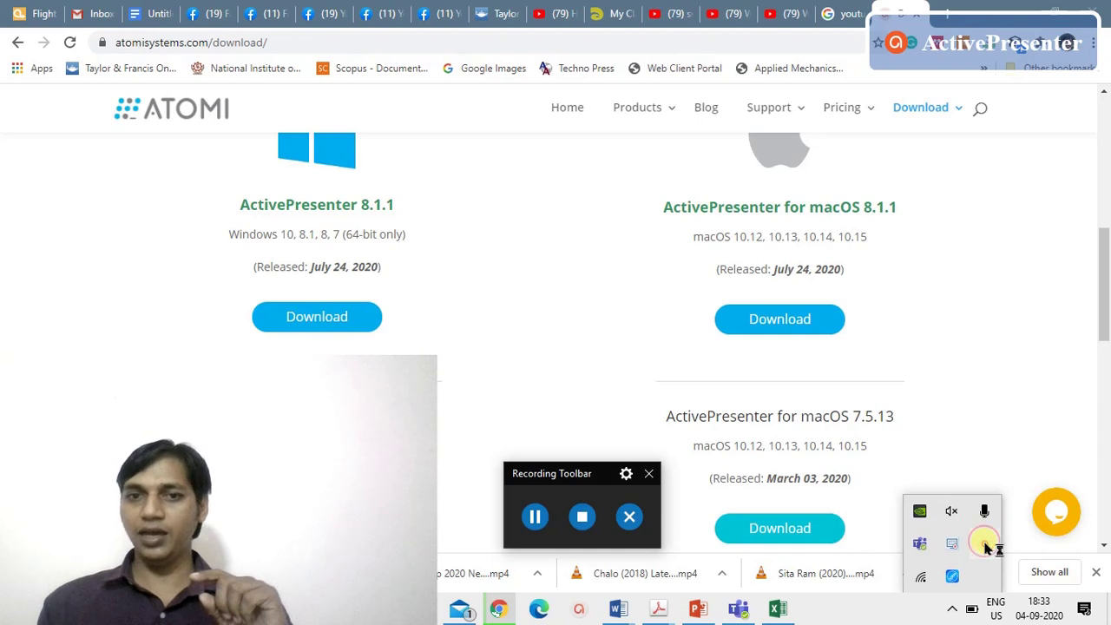
click(512, 475)
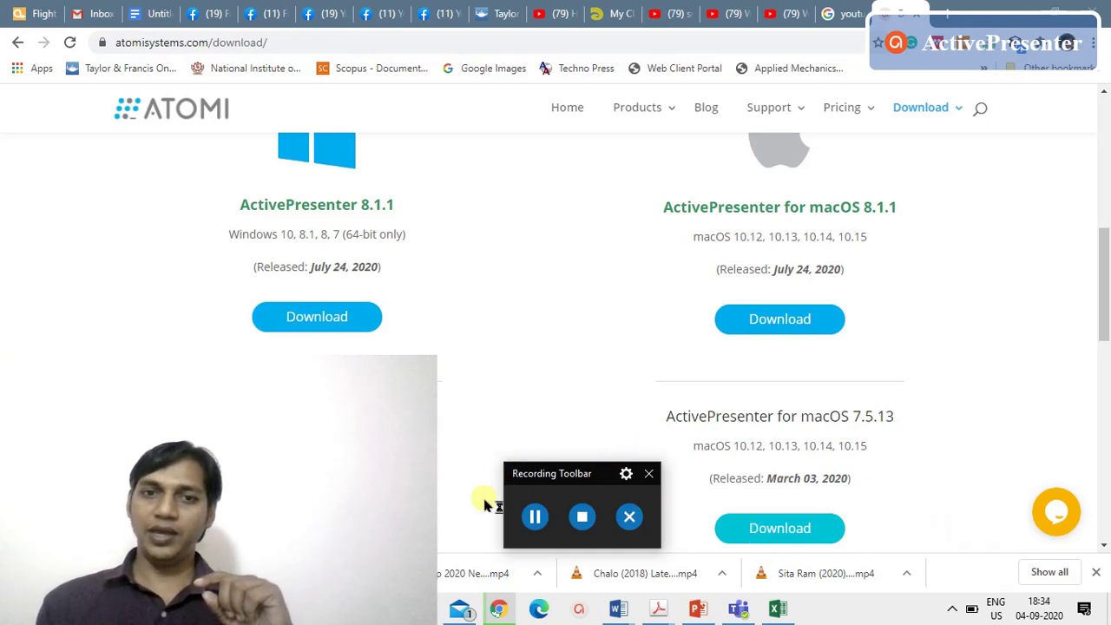
click(583, 519)
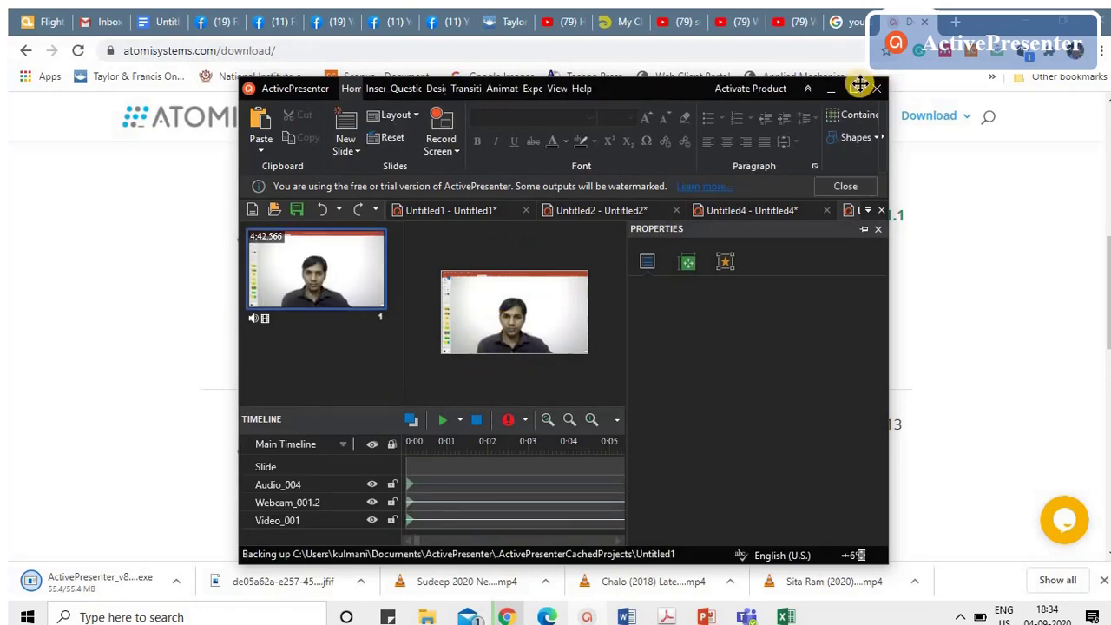
double_click(854, 88)
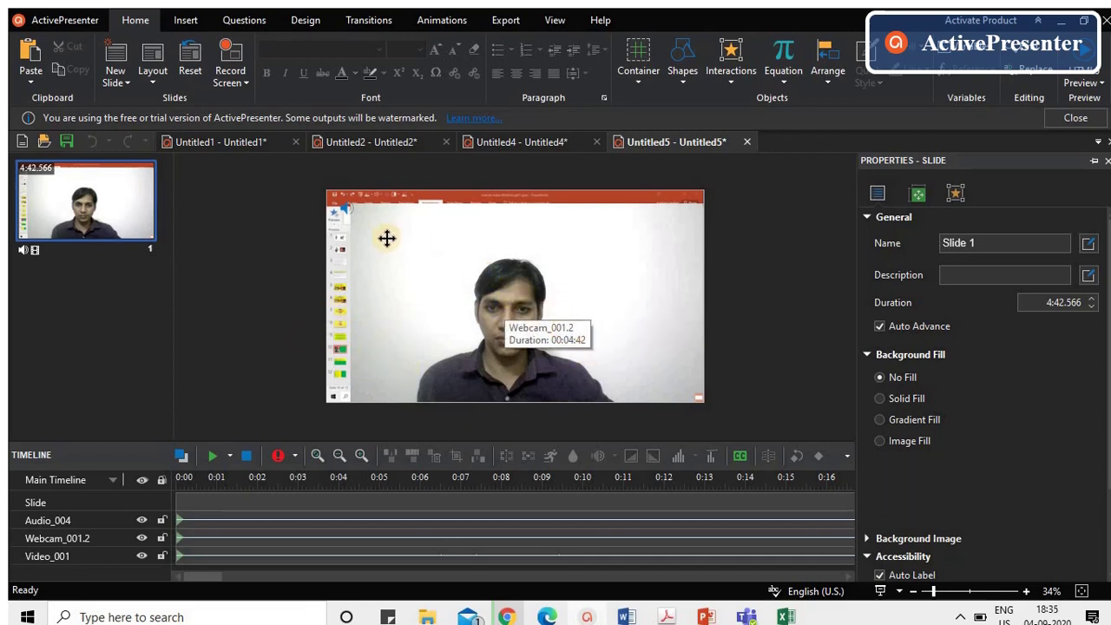
Move the webcam video over the slide's lower-right corner and shrink it proportionally so the screen recording stays exposed.
click(482, 272)
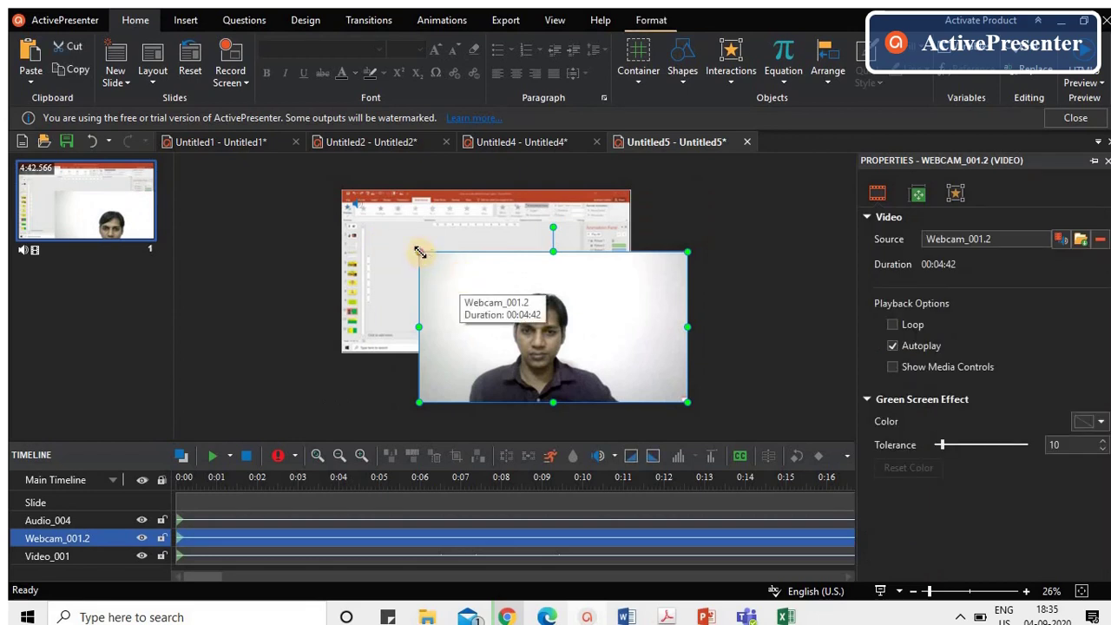
drag(419, 253, 506, 302)
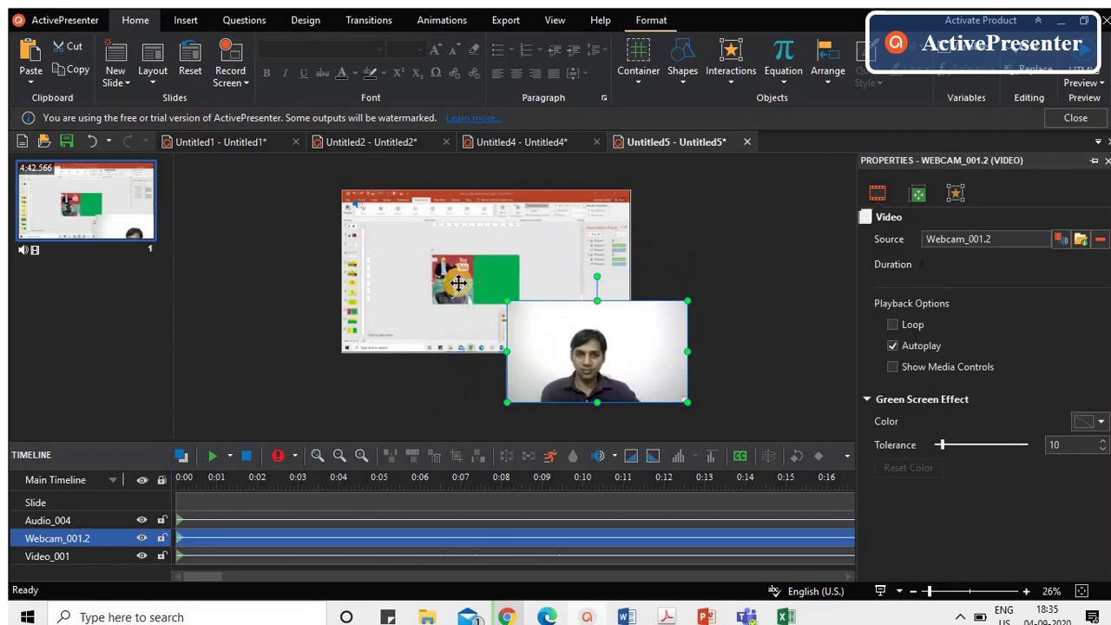
Select the timeline range from 0:00.780 to 0:05.360 in the recorded slide.
click(260, 556)
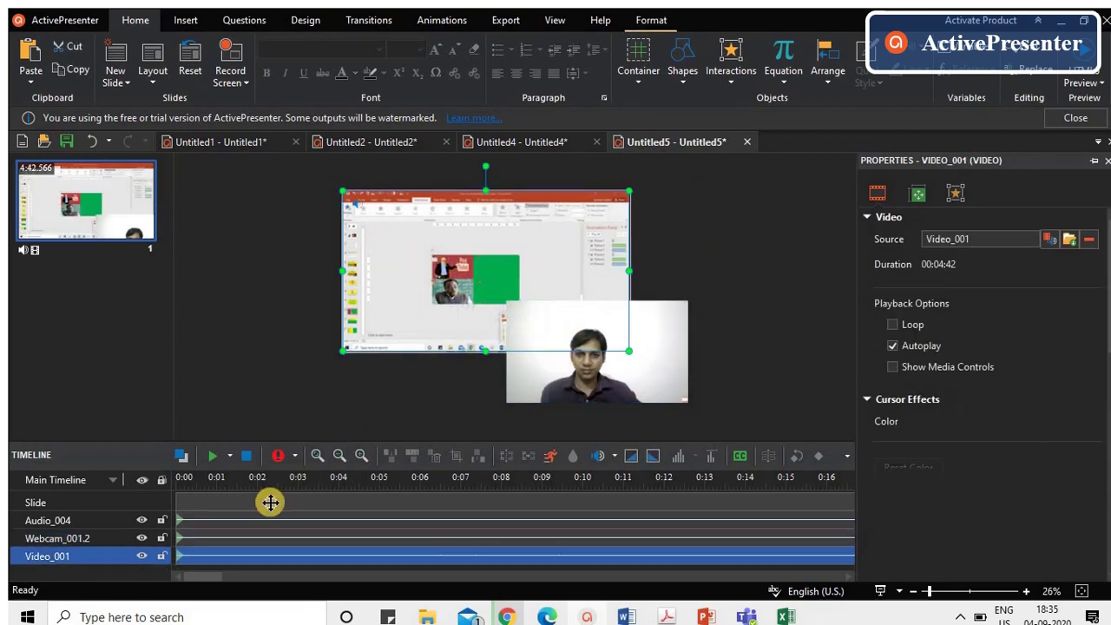
click(451, 482)
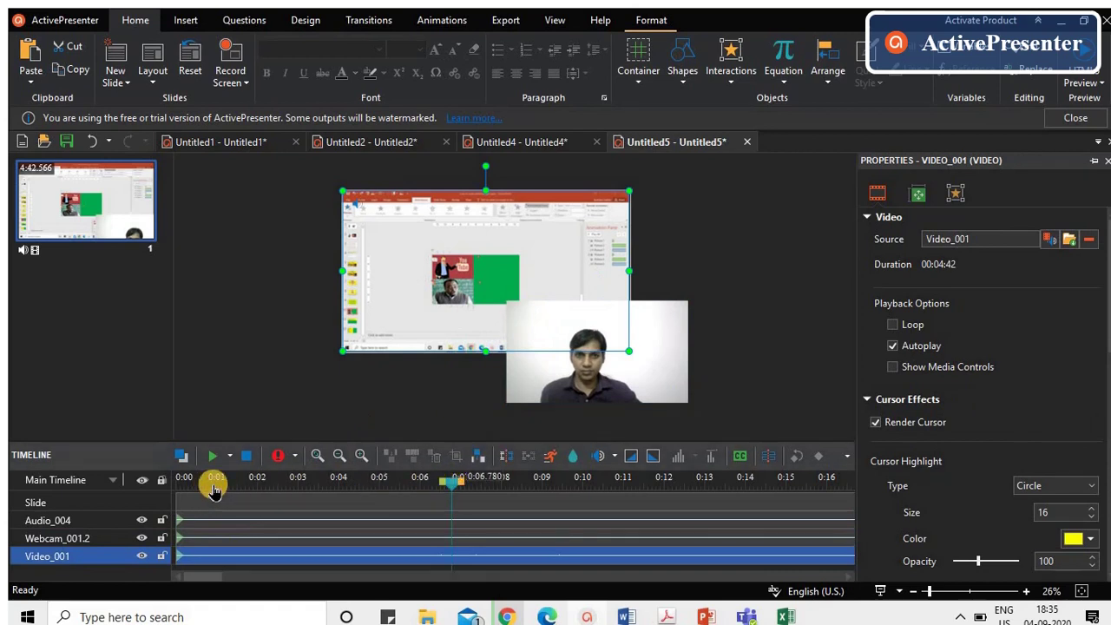
click(209, 483)
drag(220, 488, 246, 483)
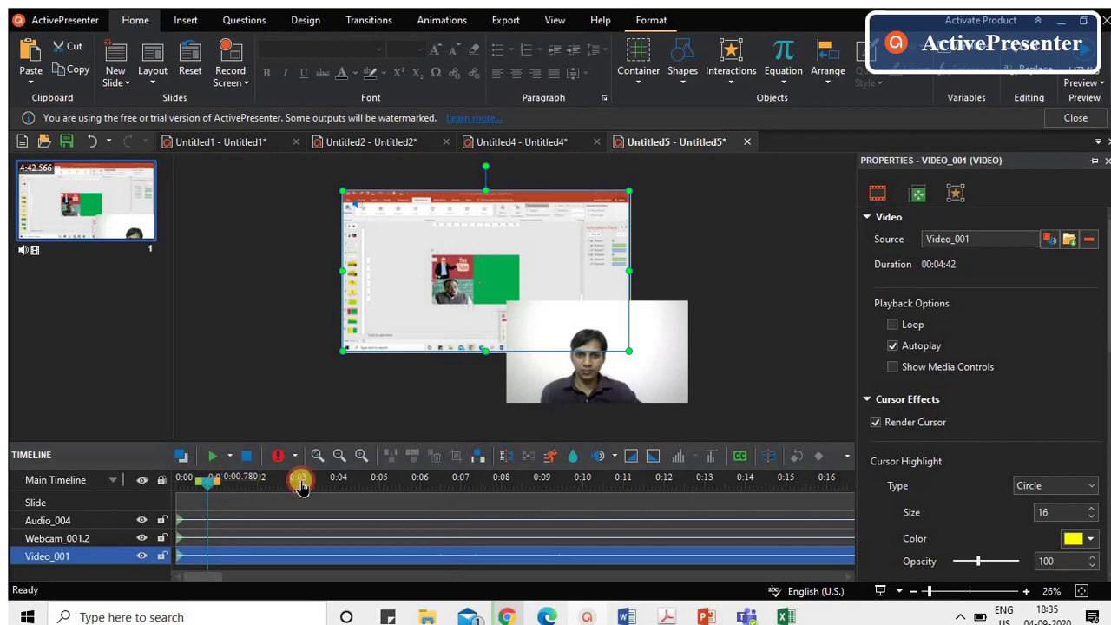
shift+click(396, 479)
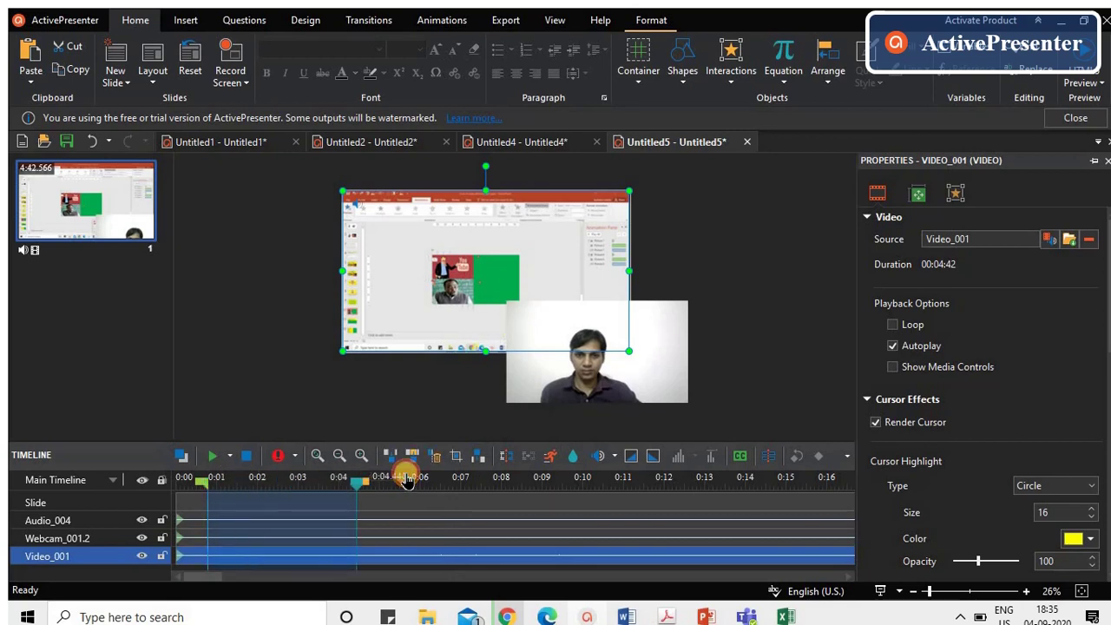
key(Escape)
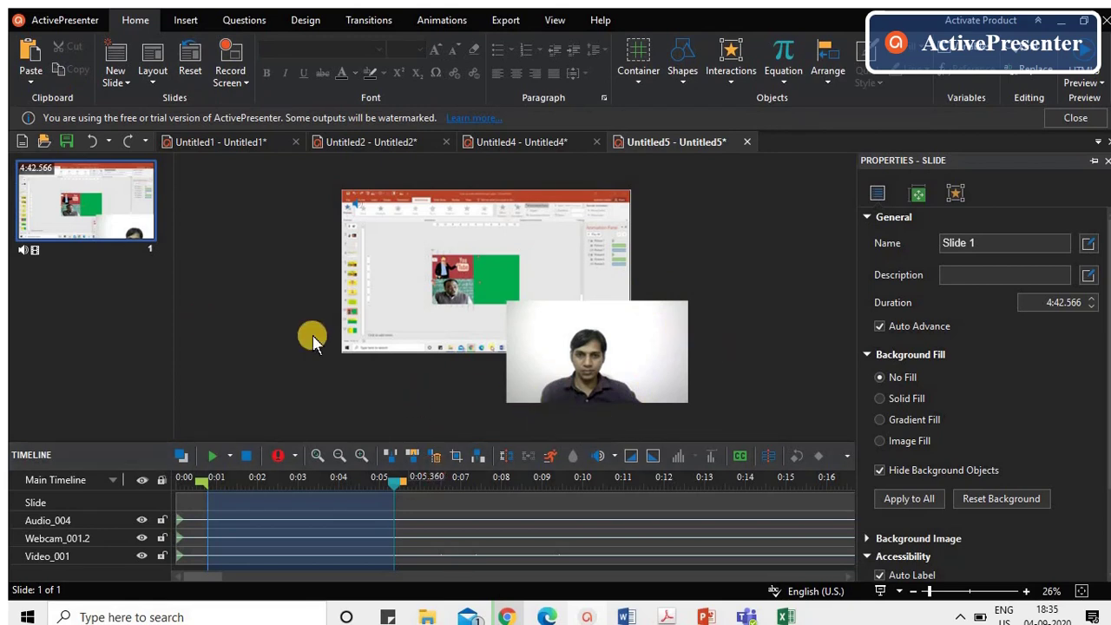
Examine the webcam options in a new video recording setup, close it without recording and return to the maximized editor.
click(57, 28)
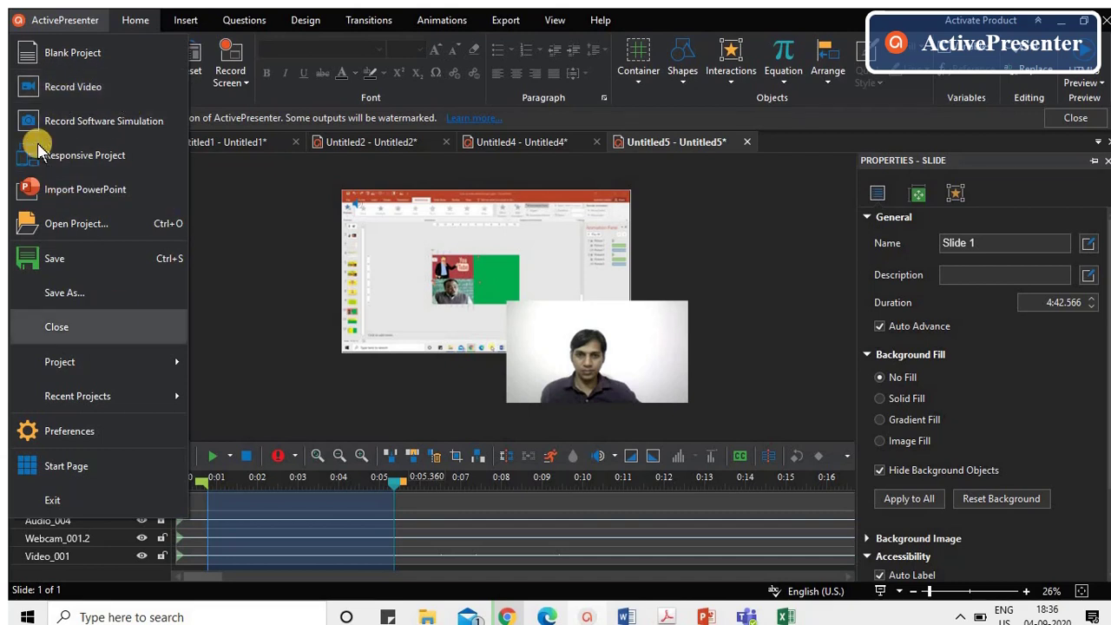
click(68, 87)
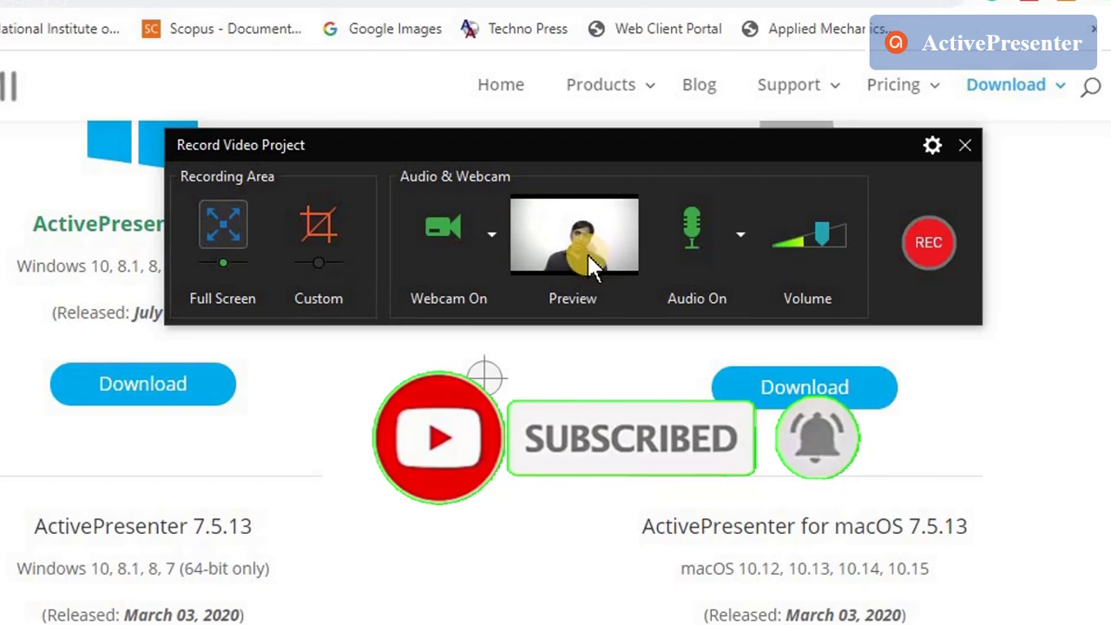
click(493, 258)
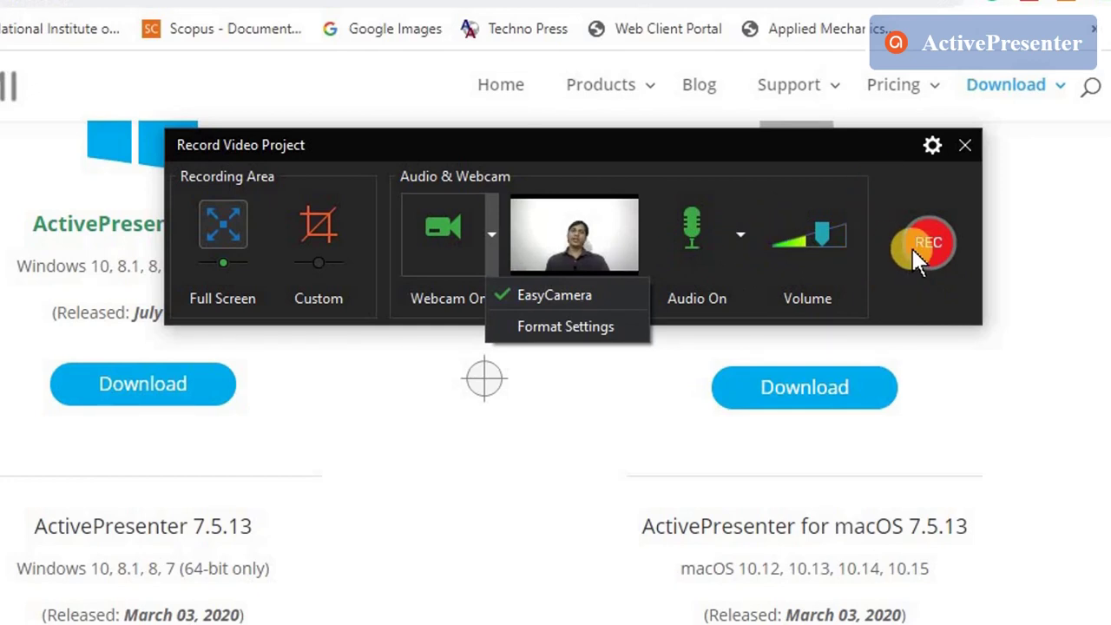
click(962, 144)
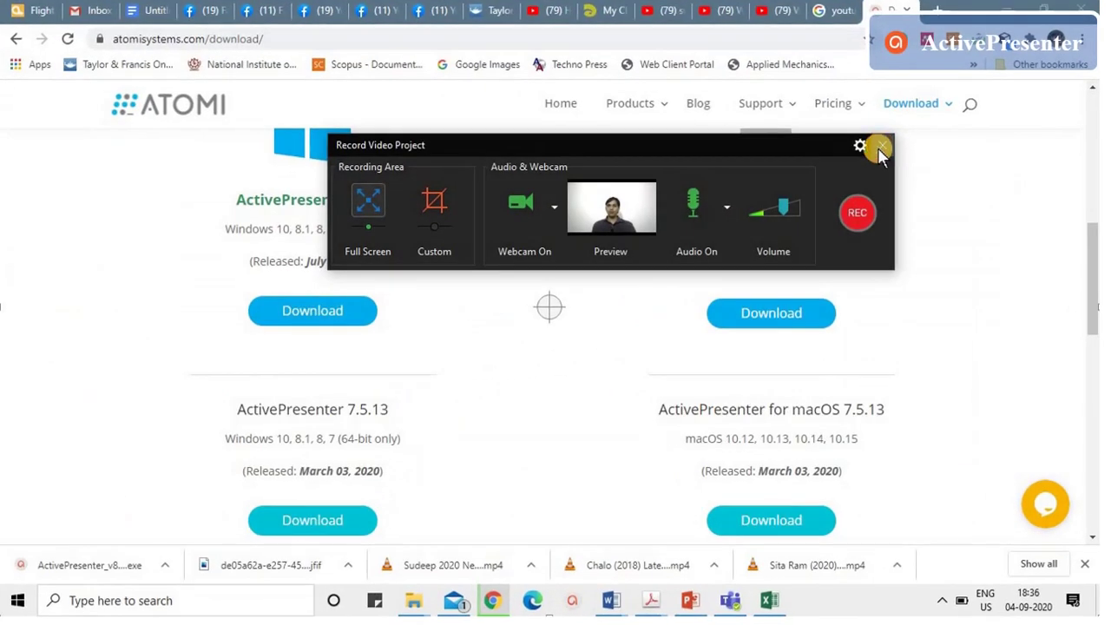
click(963, 144)
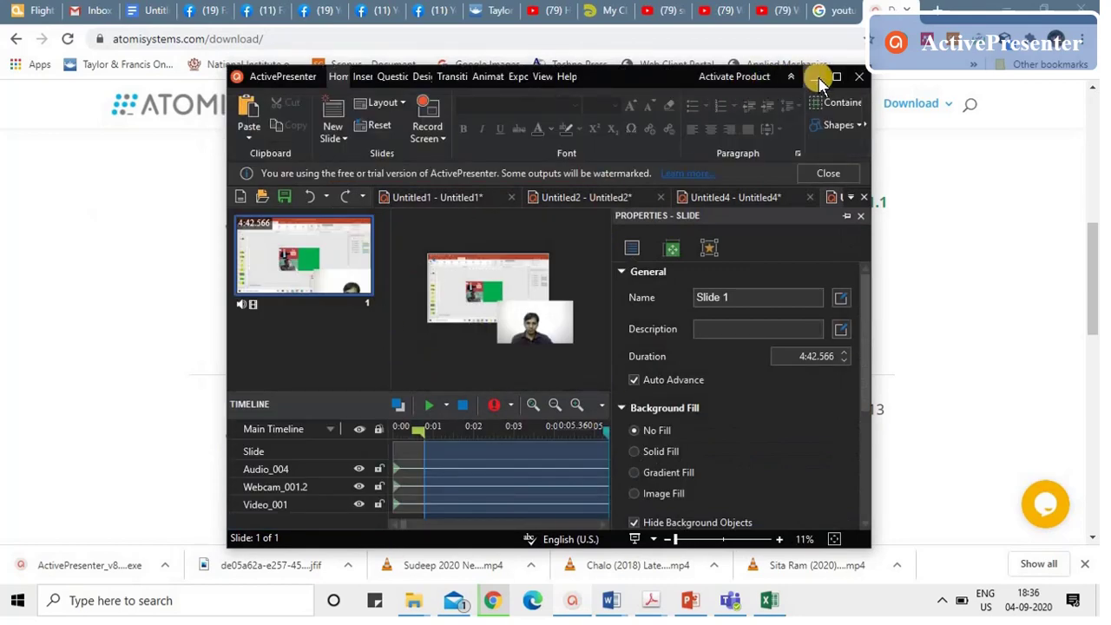
click(827, 81)
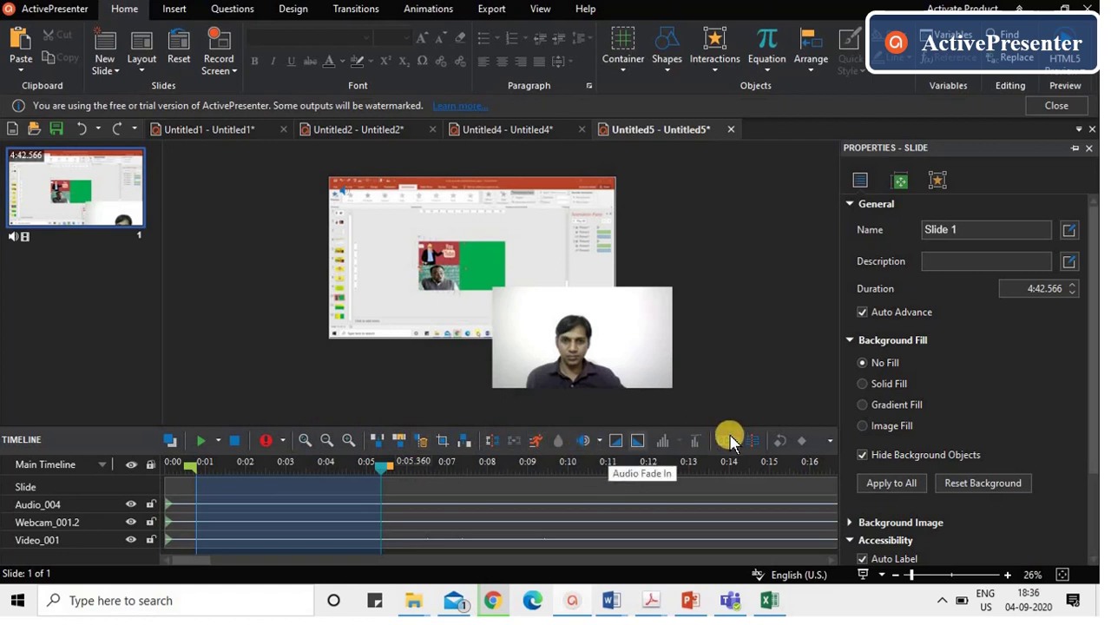
Split the slide at 0:07.440 on the timeline and select the resulting second slide.
click(464, 466)
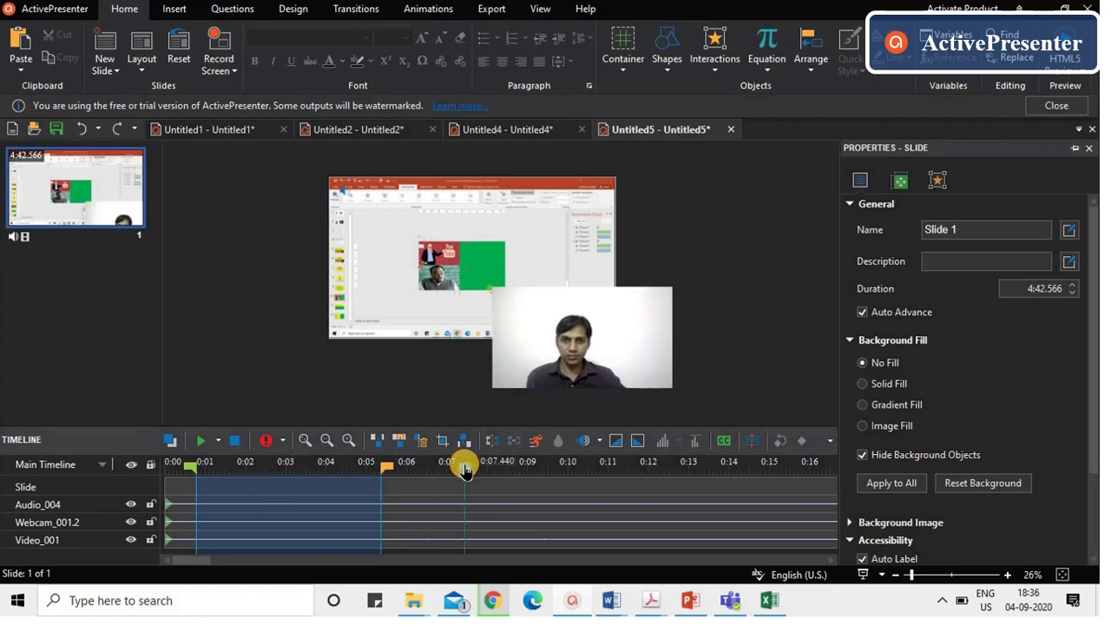
click(748, 442)
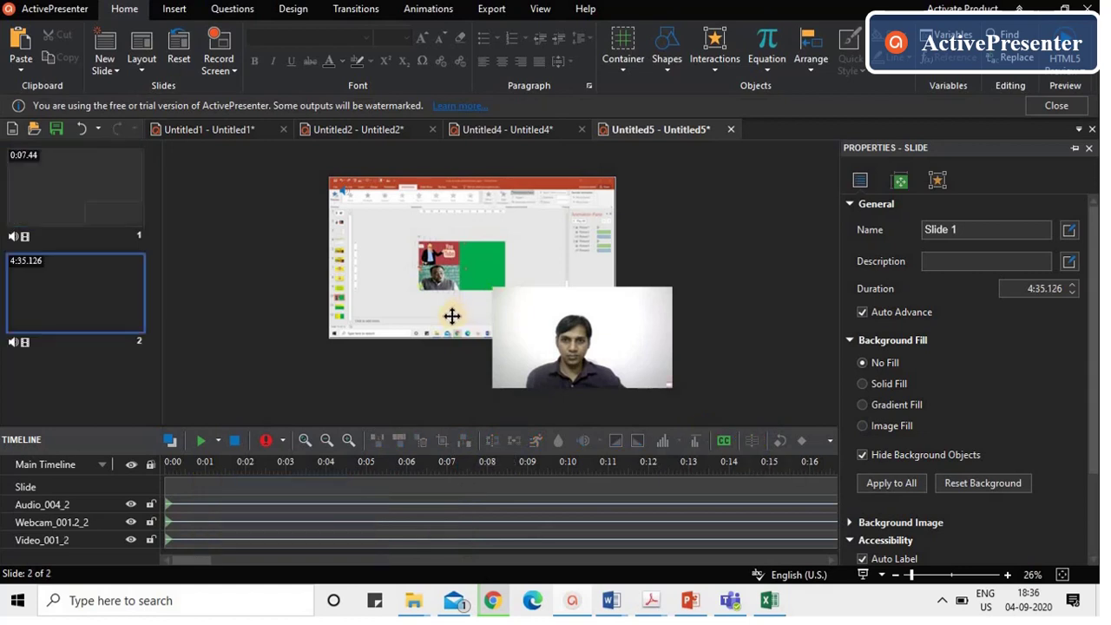
click(69, 293)
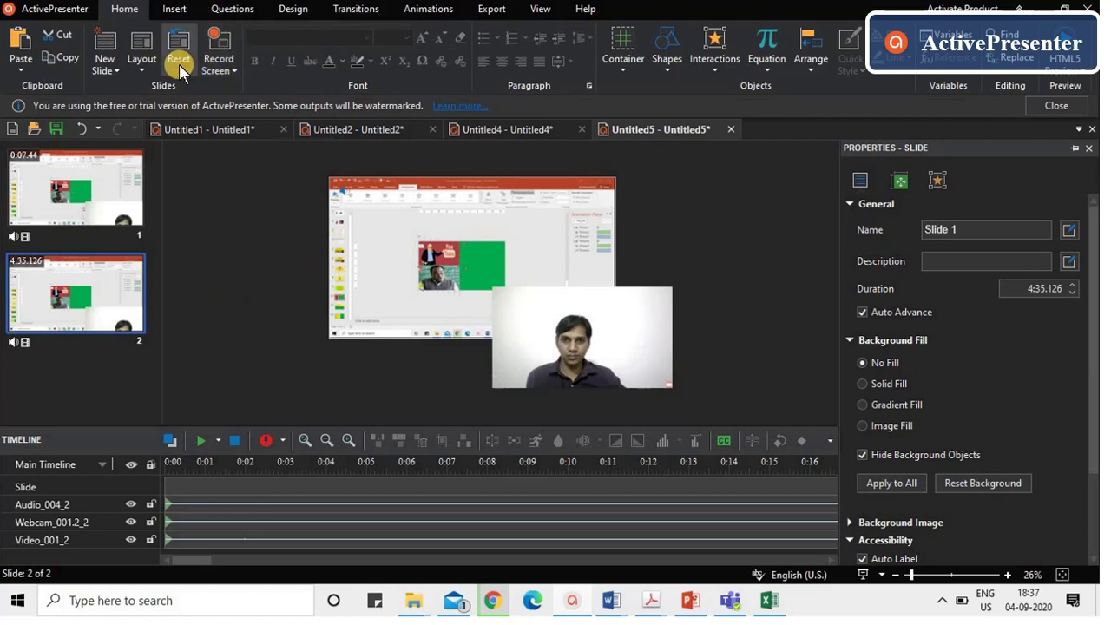
click(488, 12)
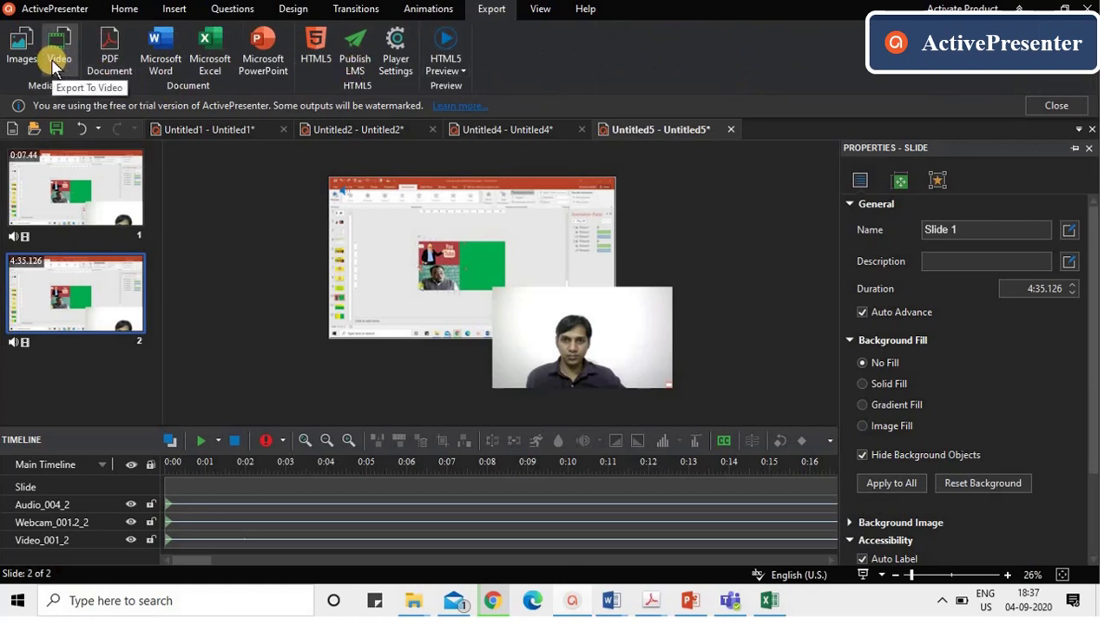
click(426, 13)
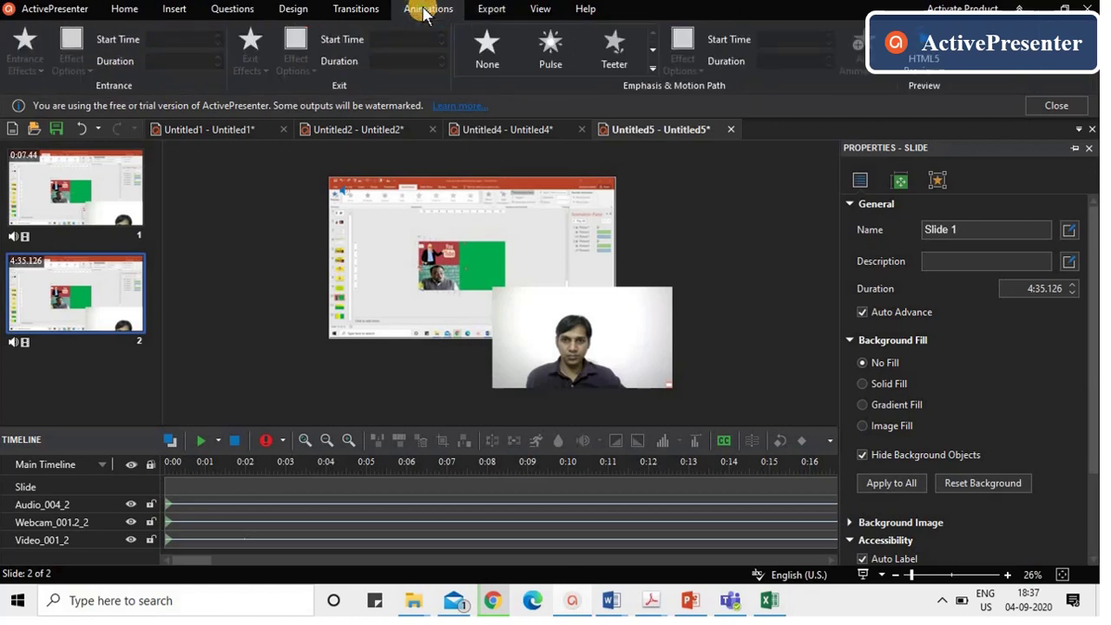
click(340, 10)
click(293, 10)
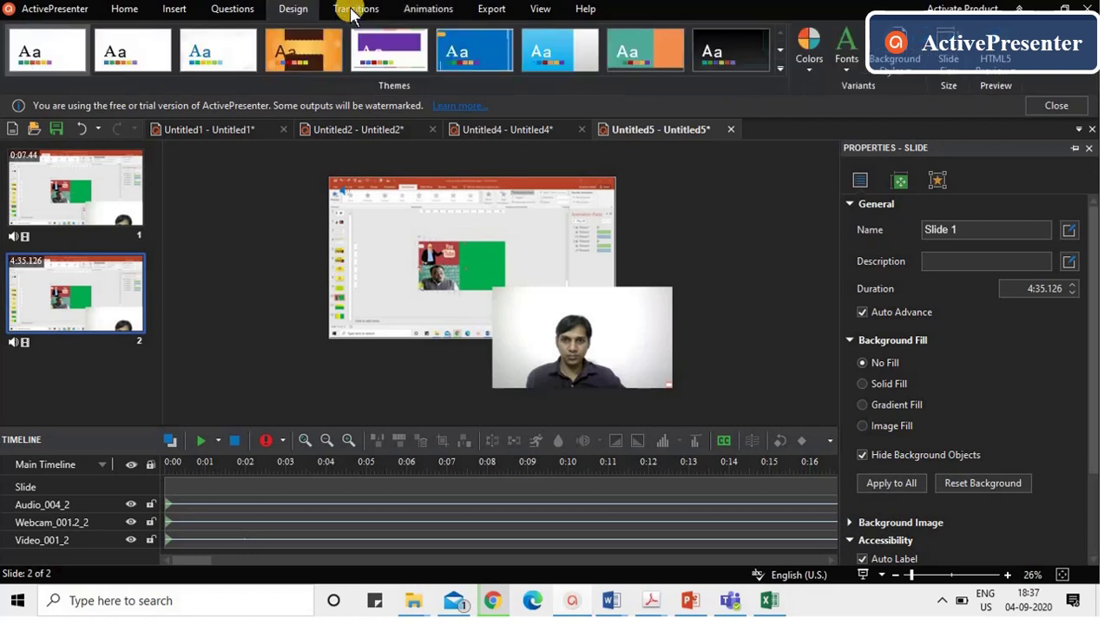
click(358, 10)
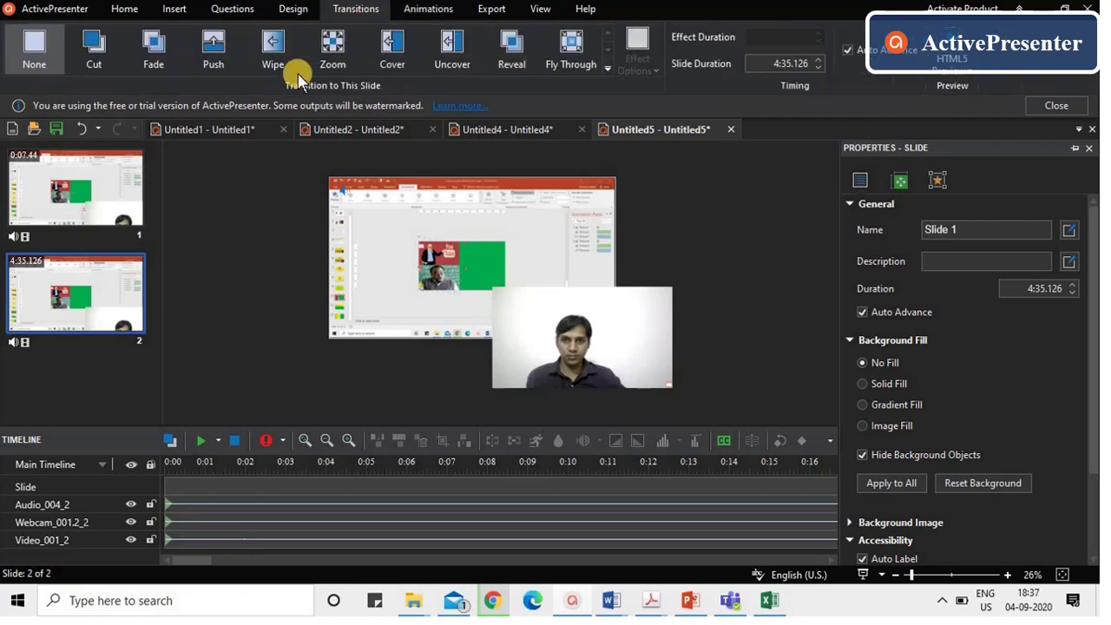
click(291, 9)
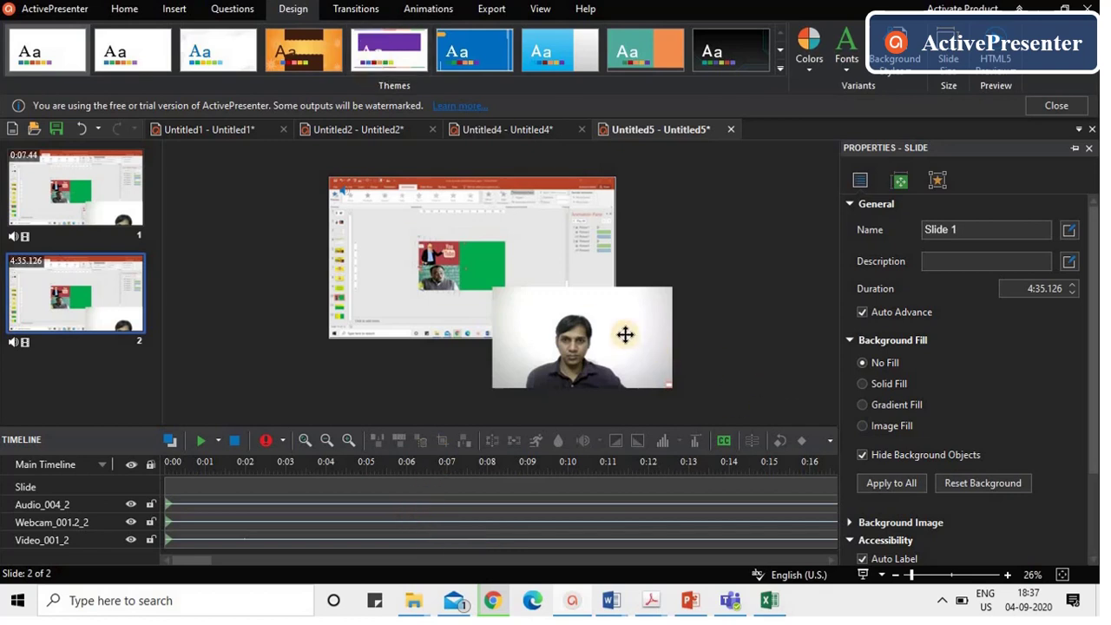
Move the webcam video on the second slide up and inward so it lies fully over the screen recording.
click(602, 300)
drag(603, 299, 538, 263)
scroll(538, 263, up, 1)
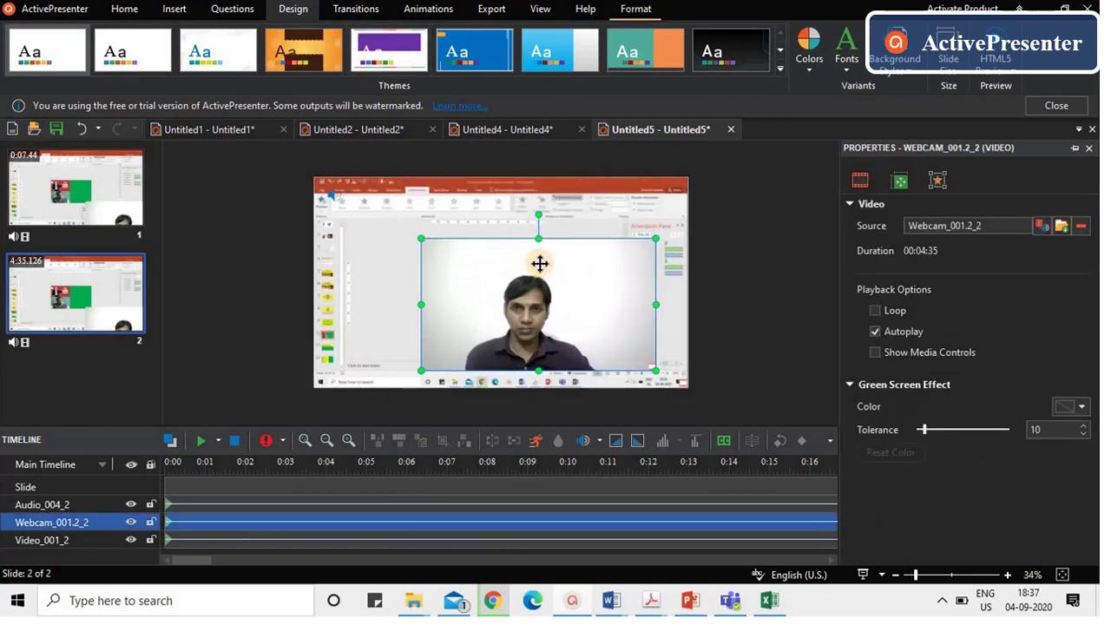
Insert the audio file Barnyard_Surprise.mp3 from the free music MP3 folder, inside recording video on drive E, into the second slide.
click(175, 9)
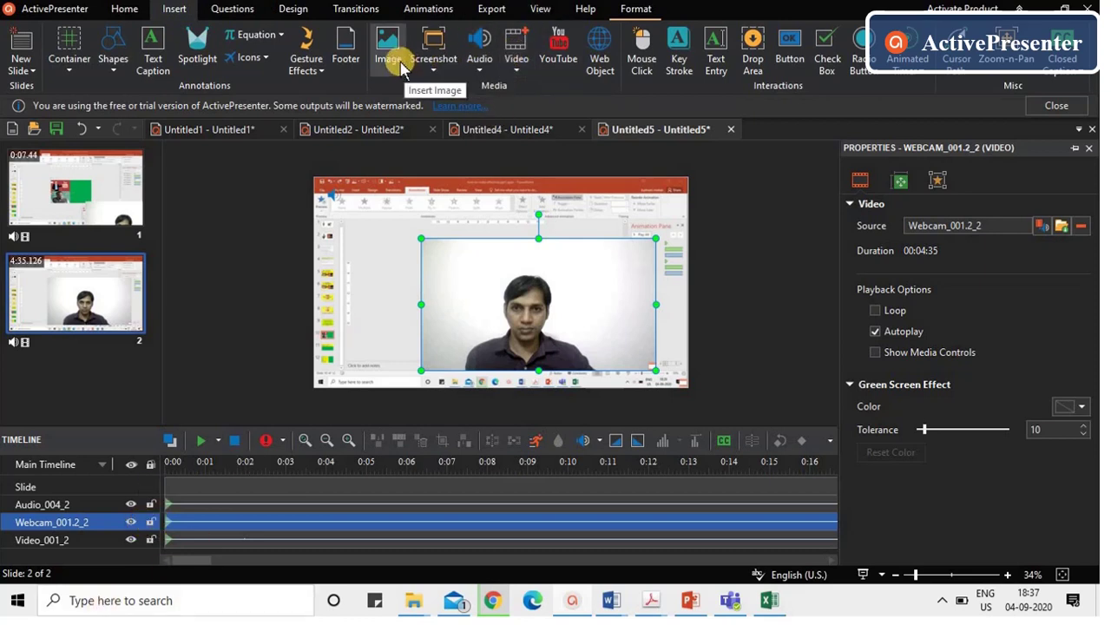
click(478, 46)
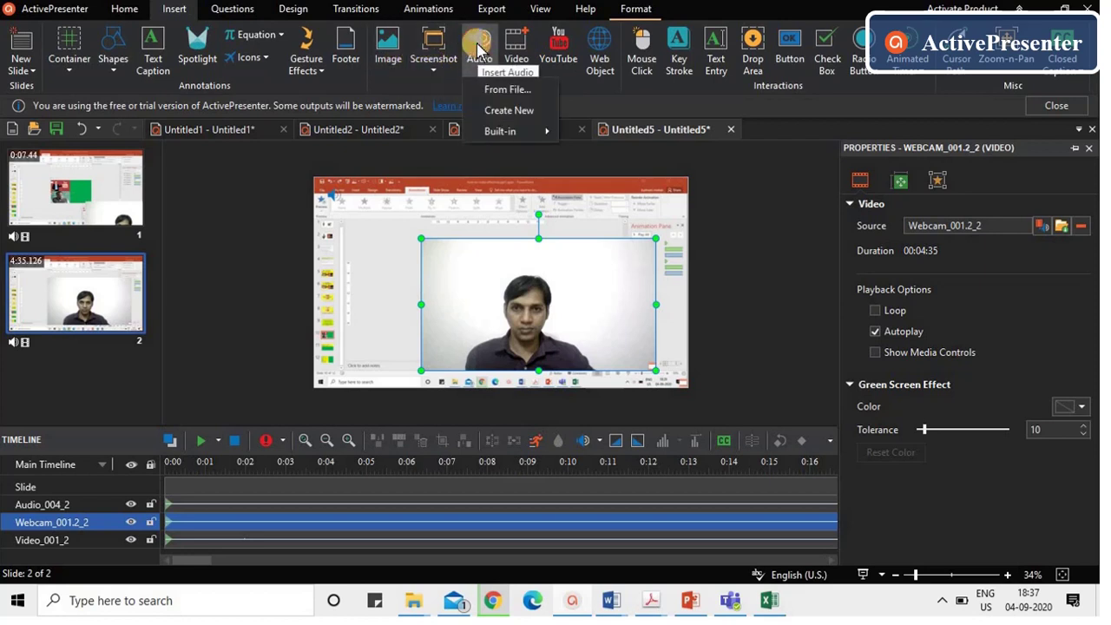
click(501, 91)
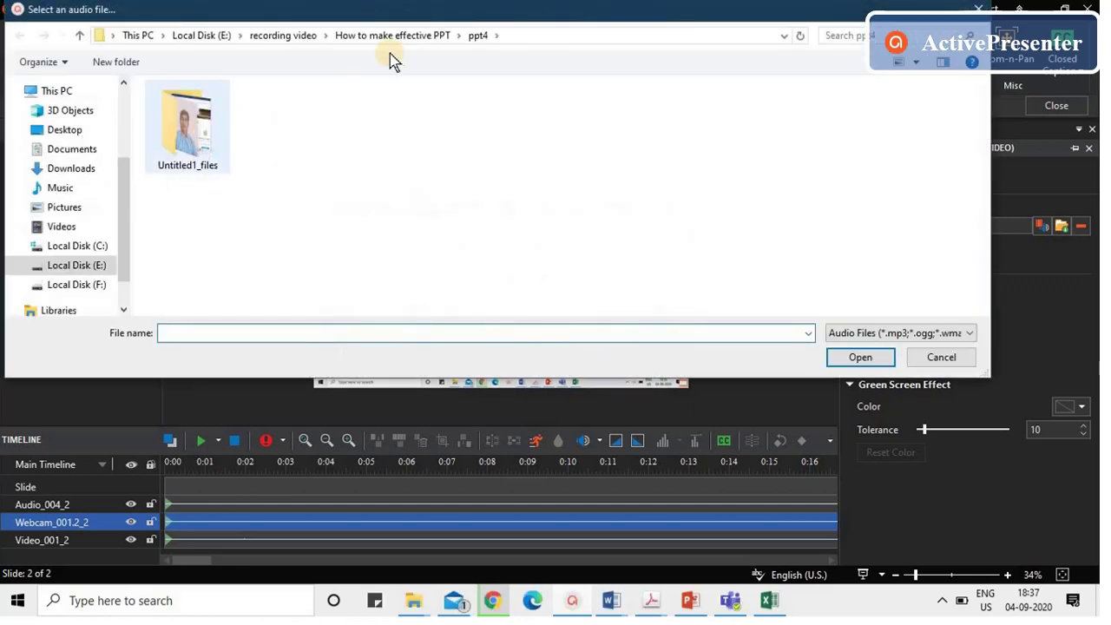
click(272, 37)
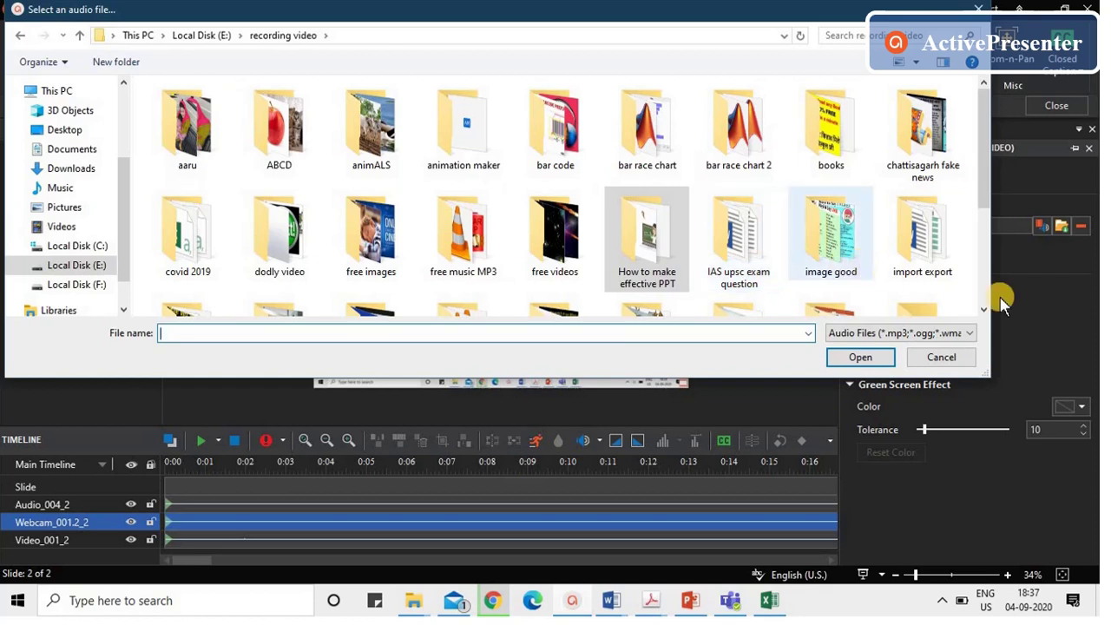
double_click(462, 258)
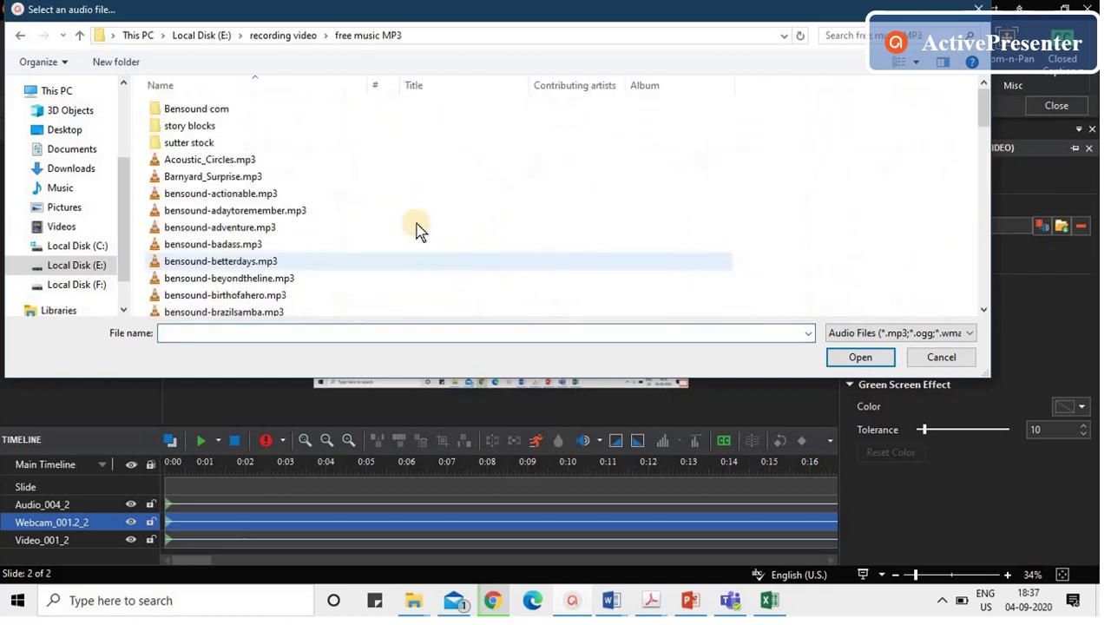
click(212, 176)
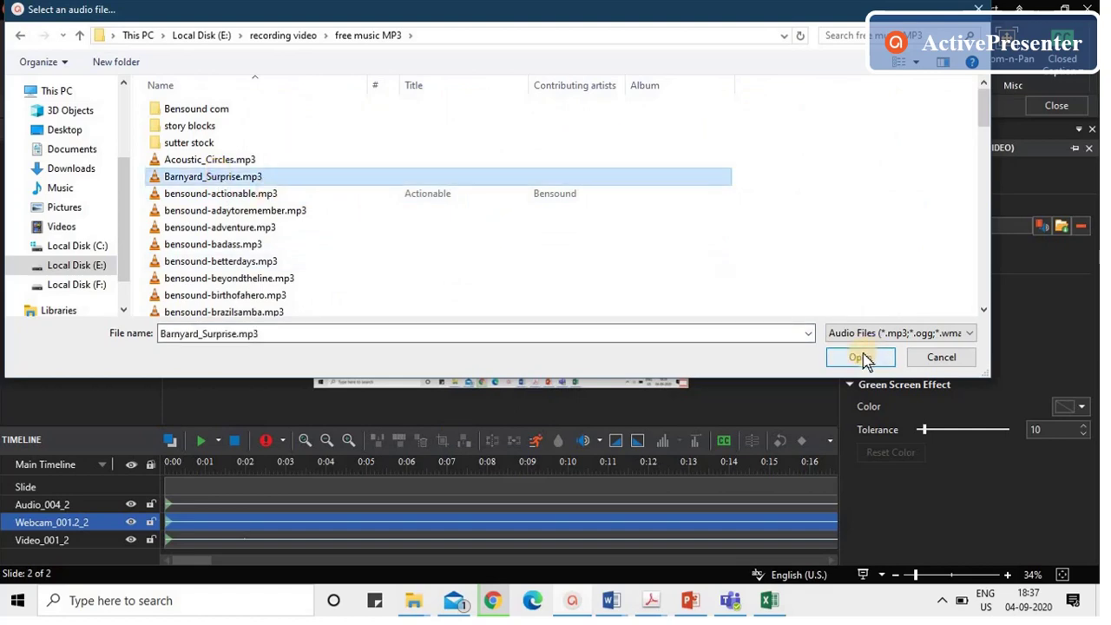
click(857, 358)
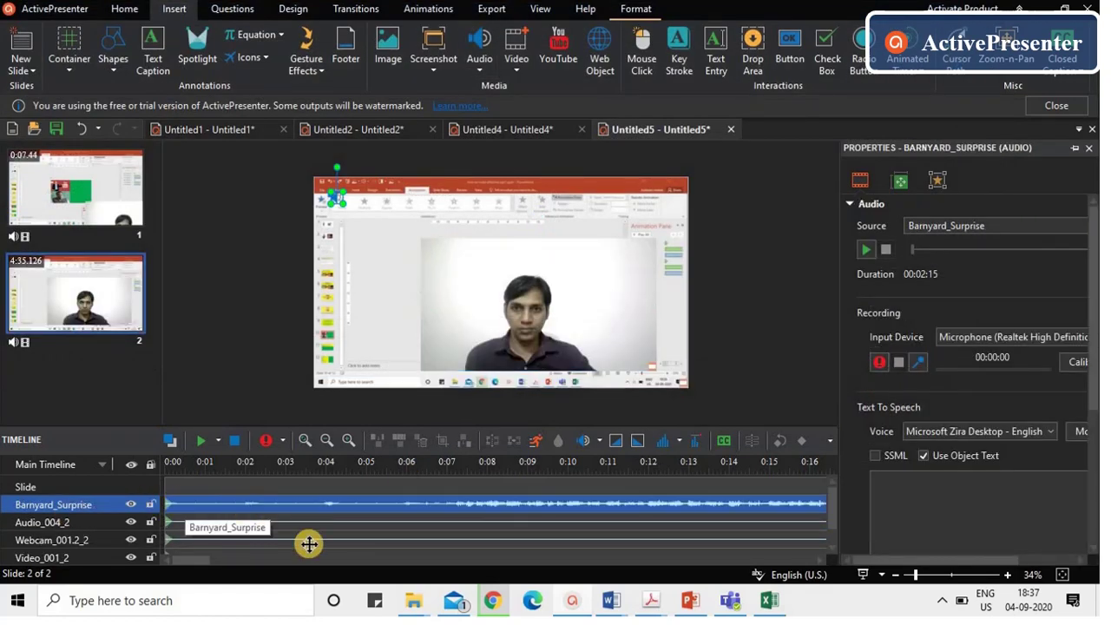
click(201, 542)
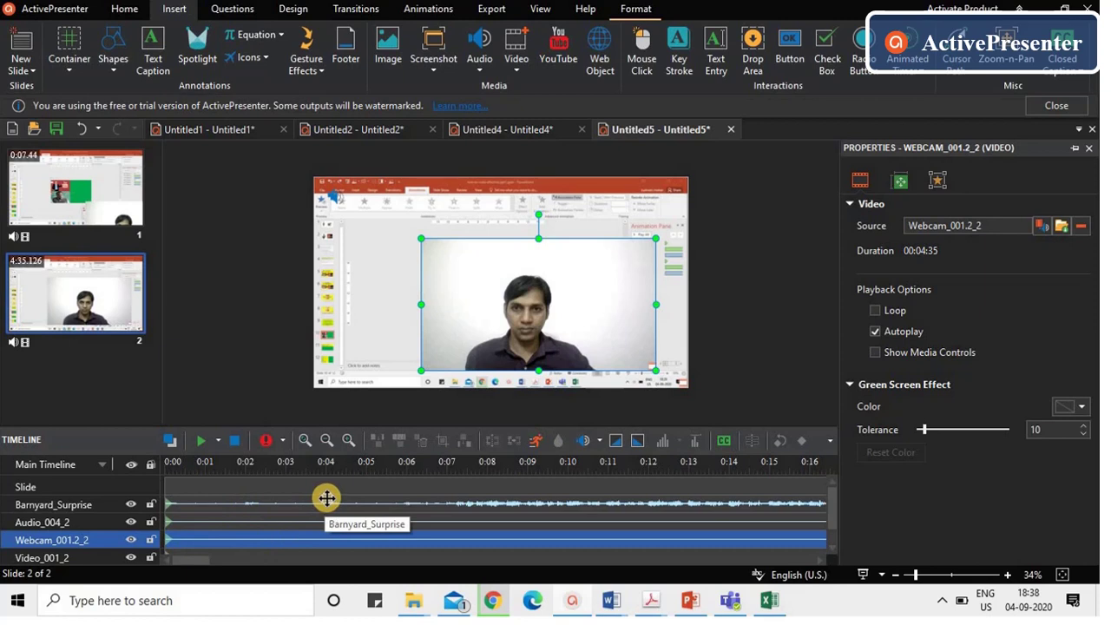
click(586, 442)
drag(607, 501, 631, 493)
click(558, 526)
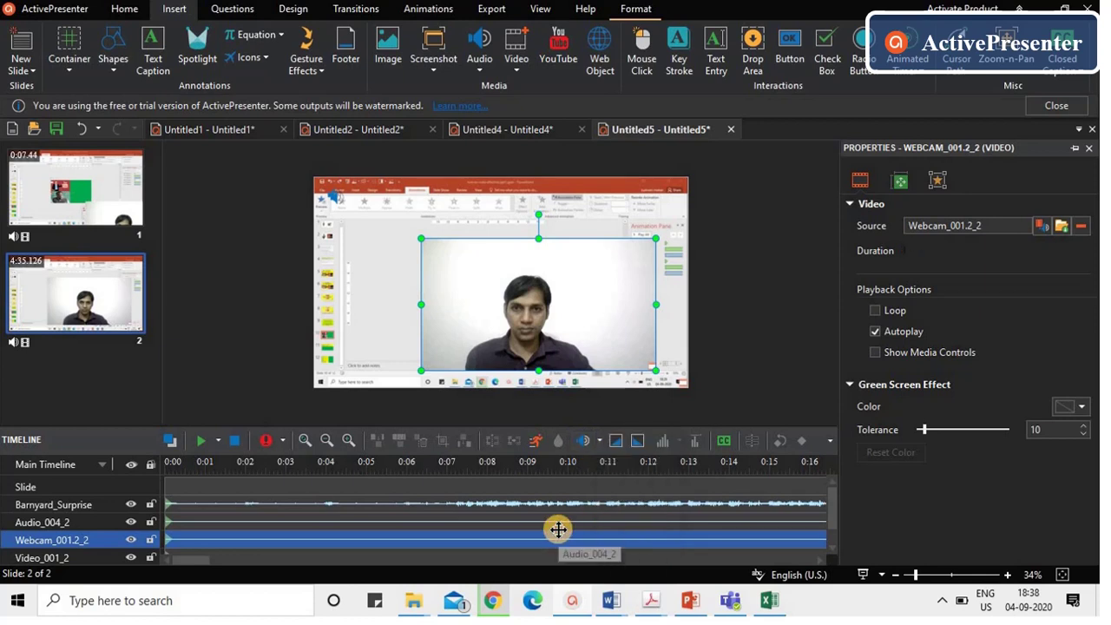
Raise the volume of the Barnyard_Surprise background music on the second slide.
click(513, 507)
click(508, 502)
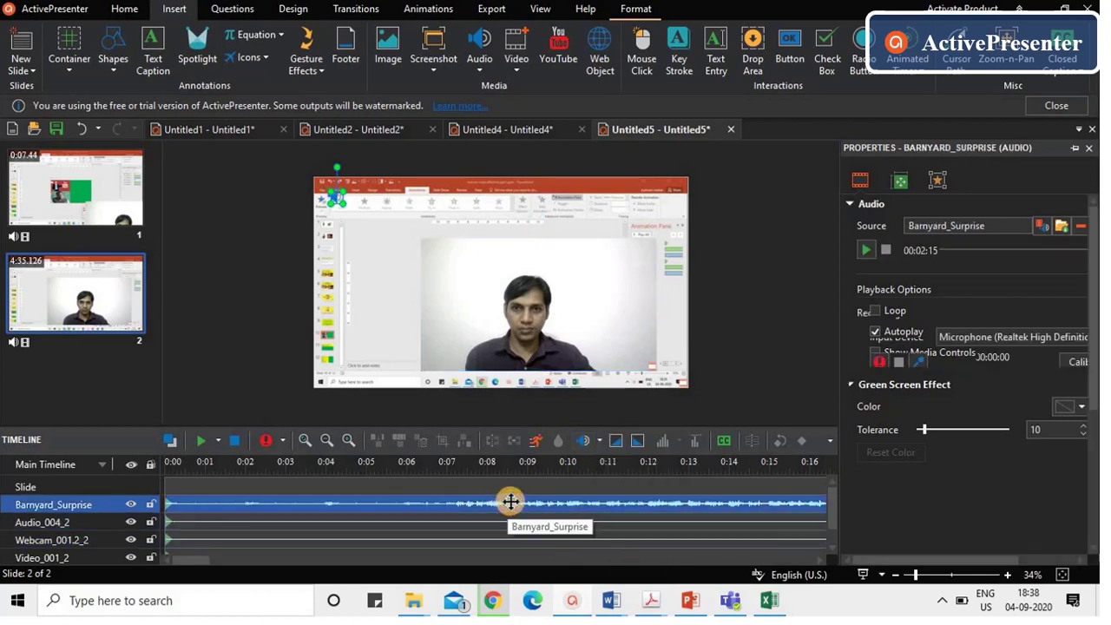
click(585, 447)
mouse_move(613, 491)
mouse_down()
mouse_move(633, 545)
mouse_move(625, 489)
mouse_up()
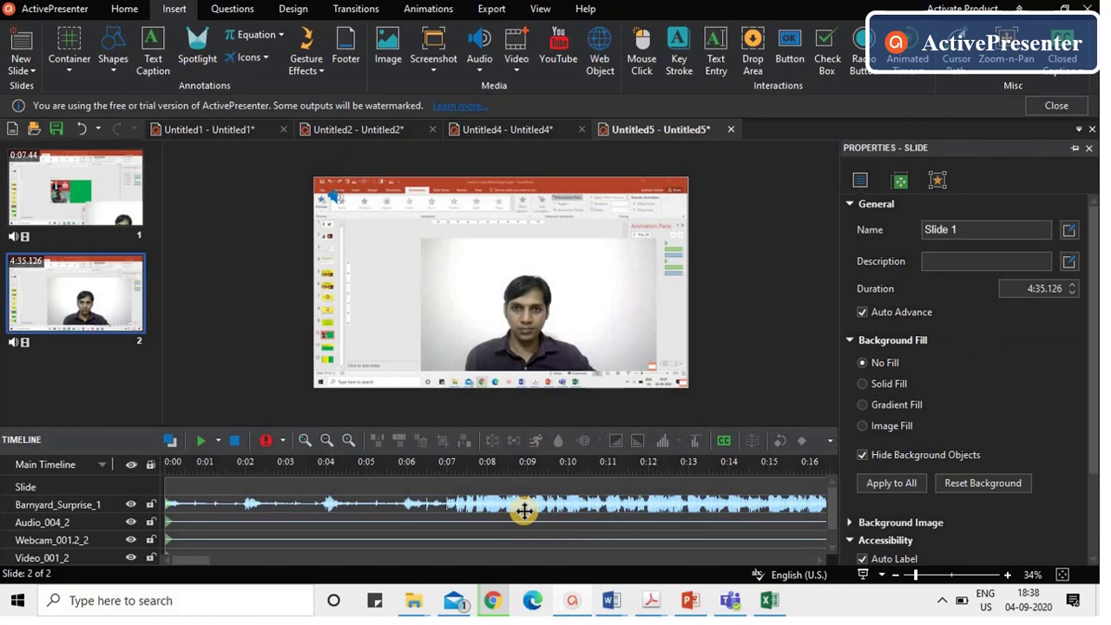
click(471, 309)
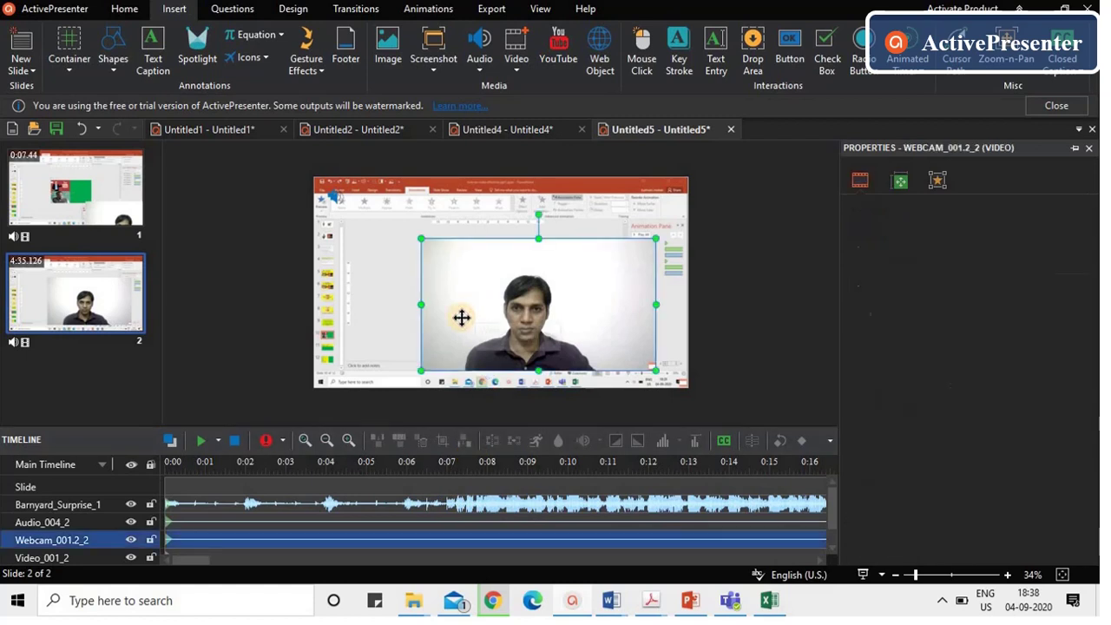
click(382, 289)
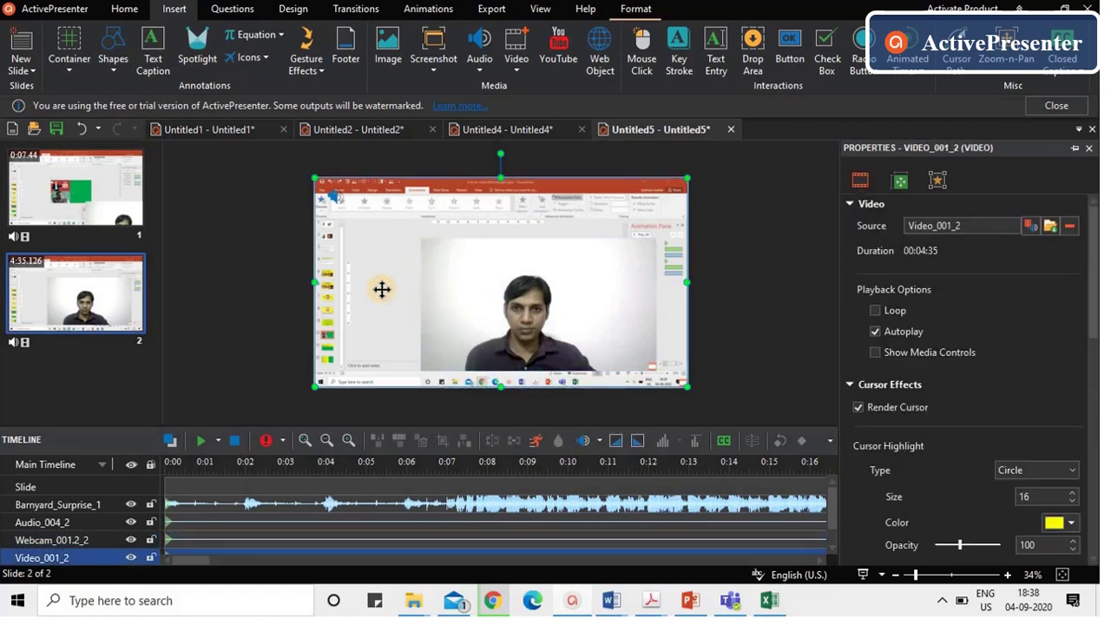
click(530, 315)
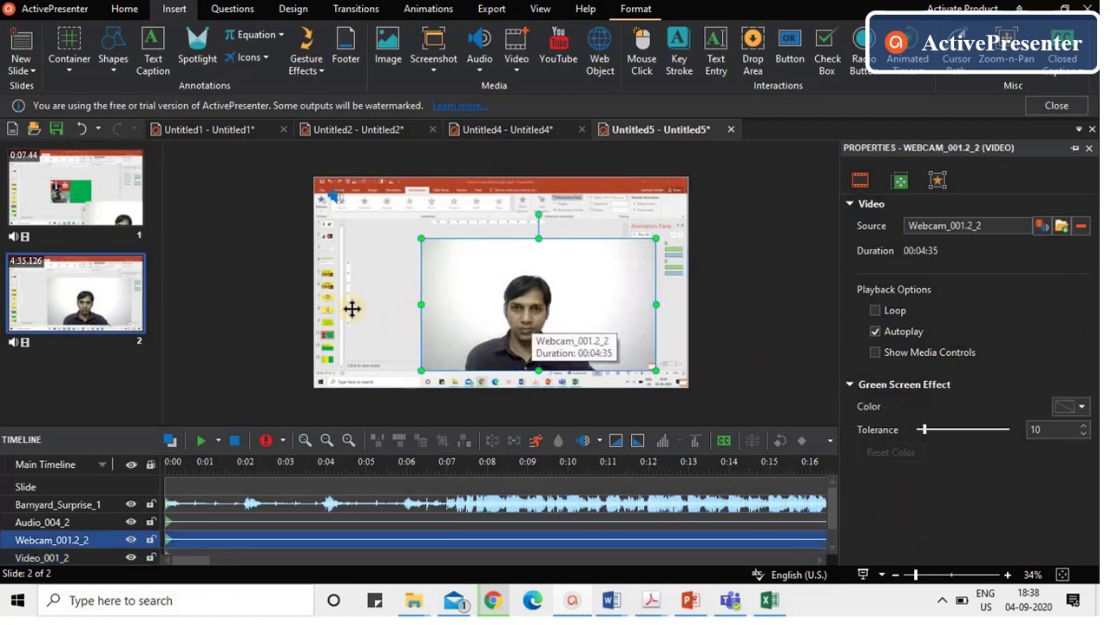
click(80, 191)
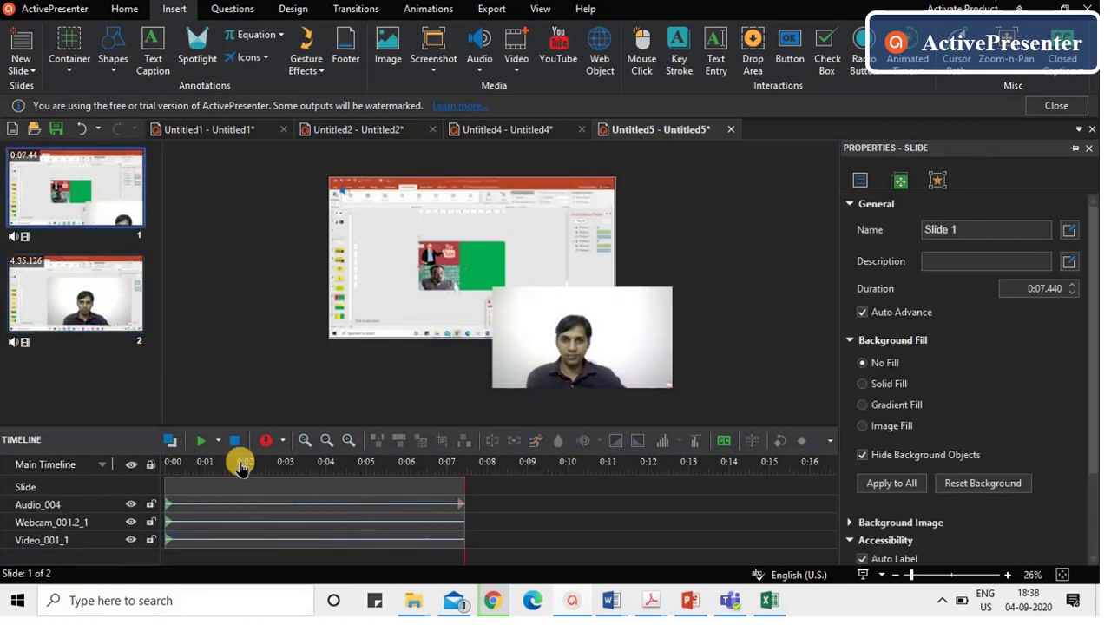
click(117, 317)
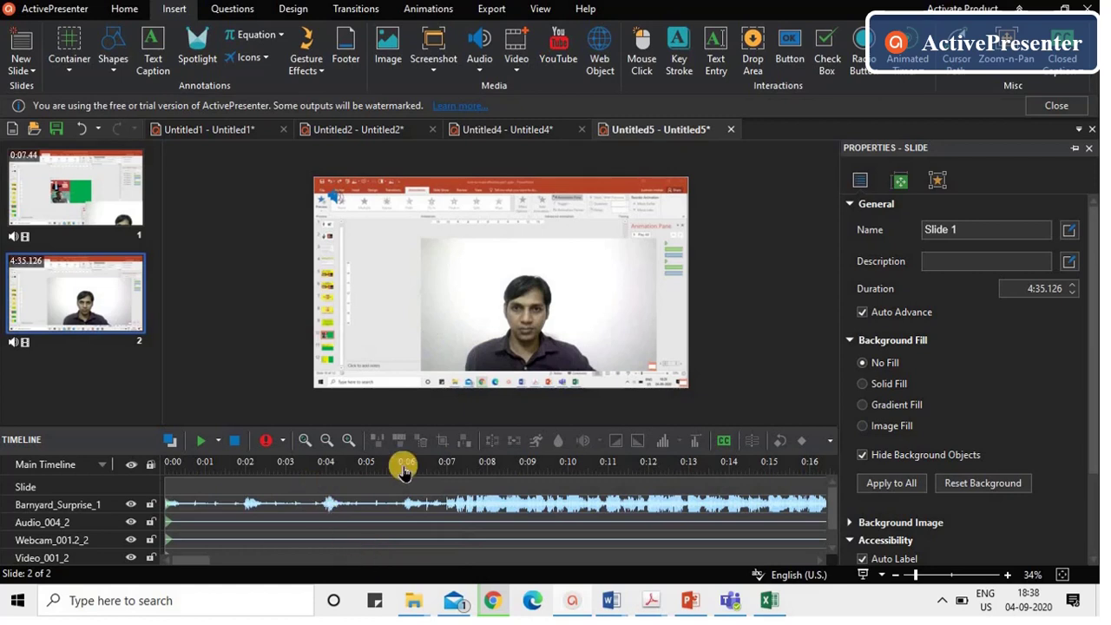
At 0:13.540 on the second slide, key out the screen recording's green background by sampling it with the Green Screen Effect eyedropper, accepting the watermark.
click(710, 469)
click(405, 213)
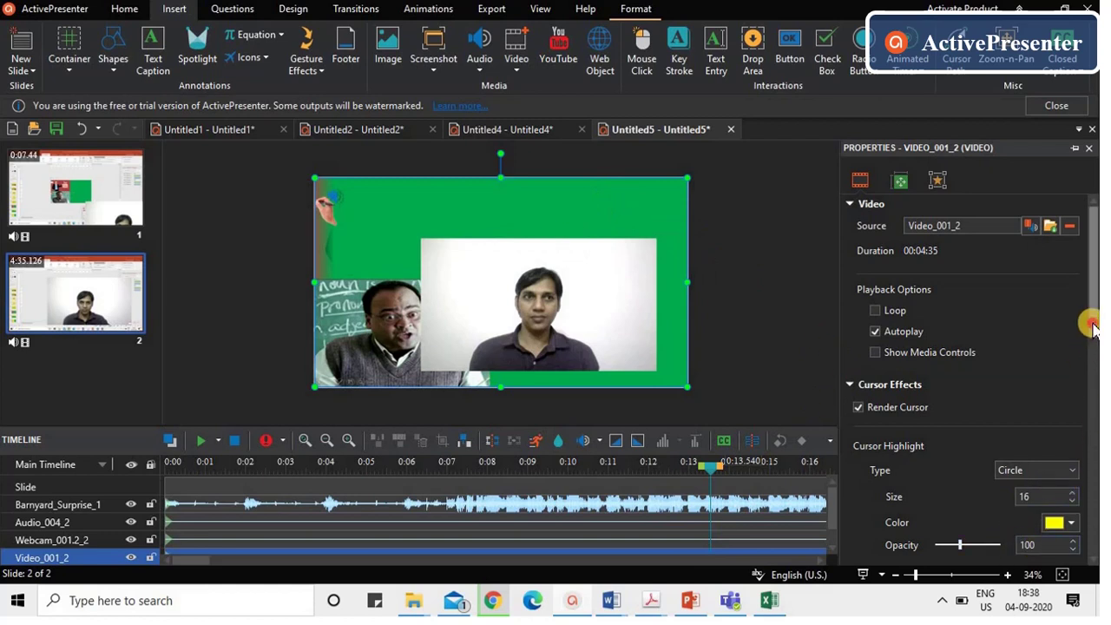
drag(1091, 322, 1091, 552)
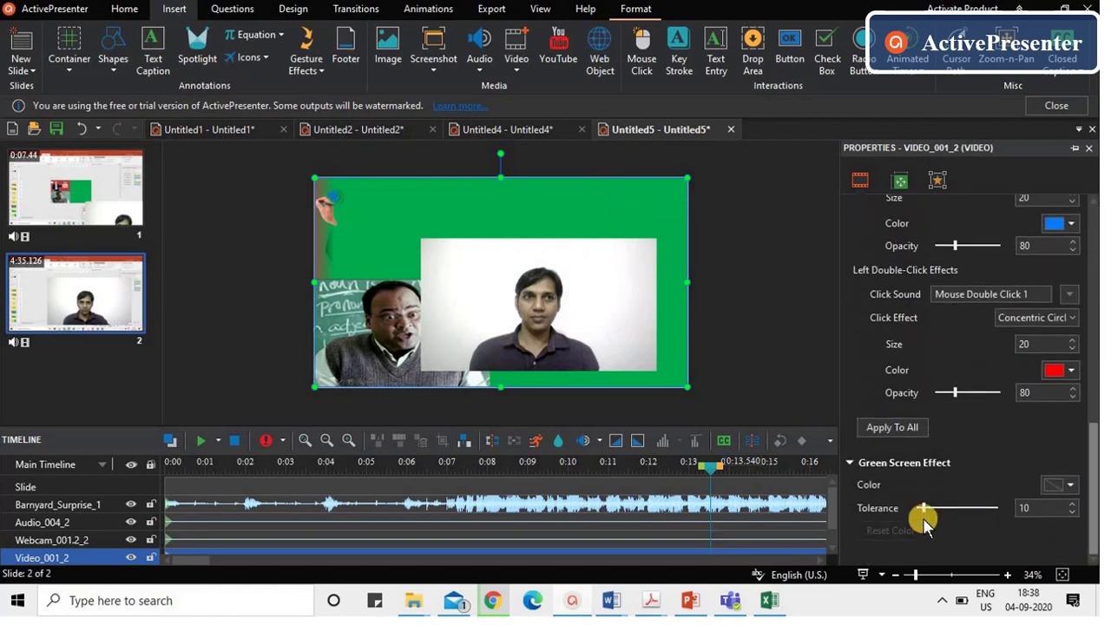
click(1072, 486)
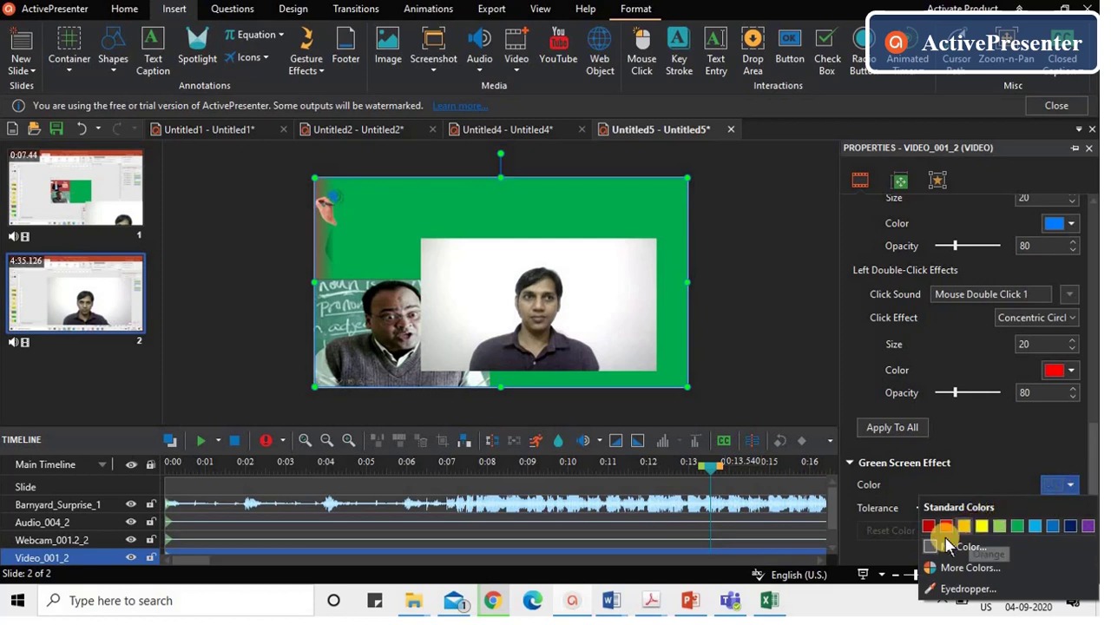
click(967, 590)
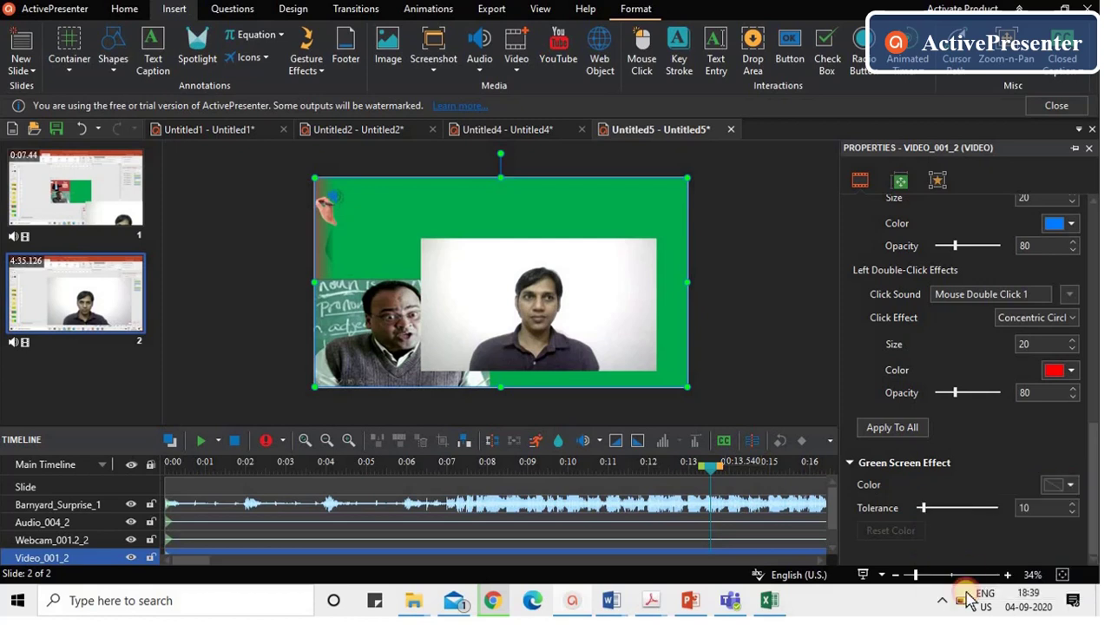
click(436, 210)
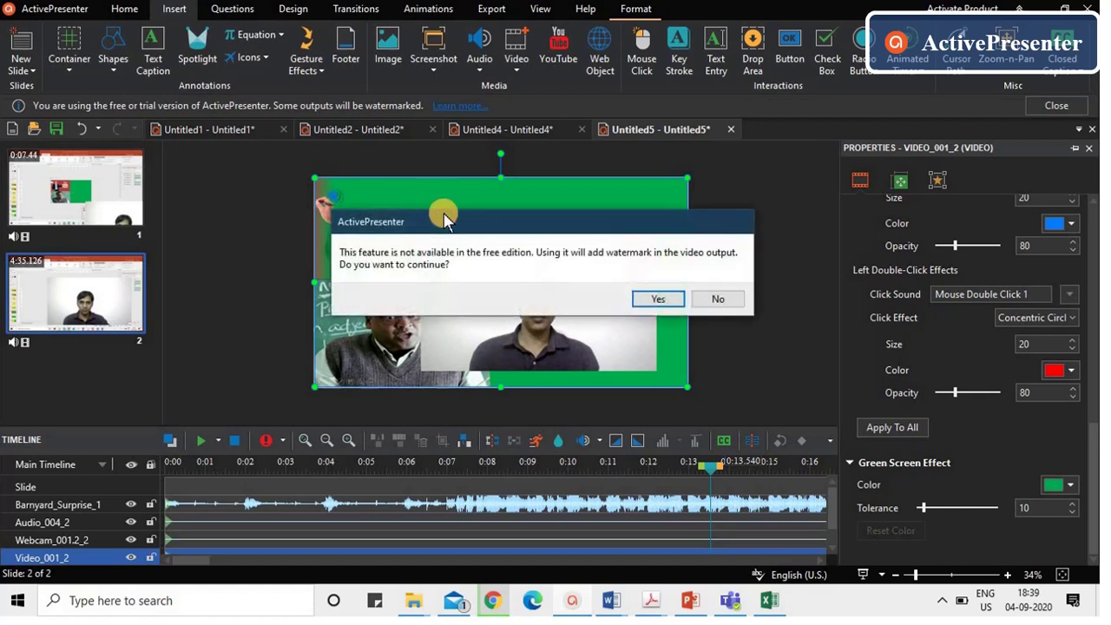
click(657, 298)
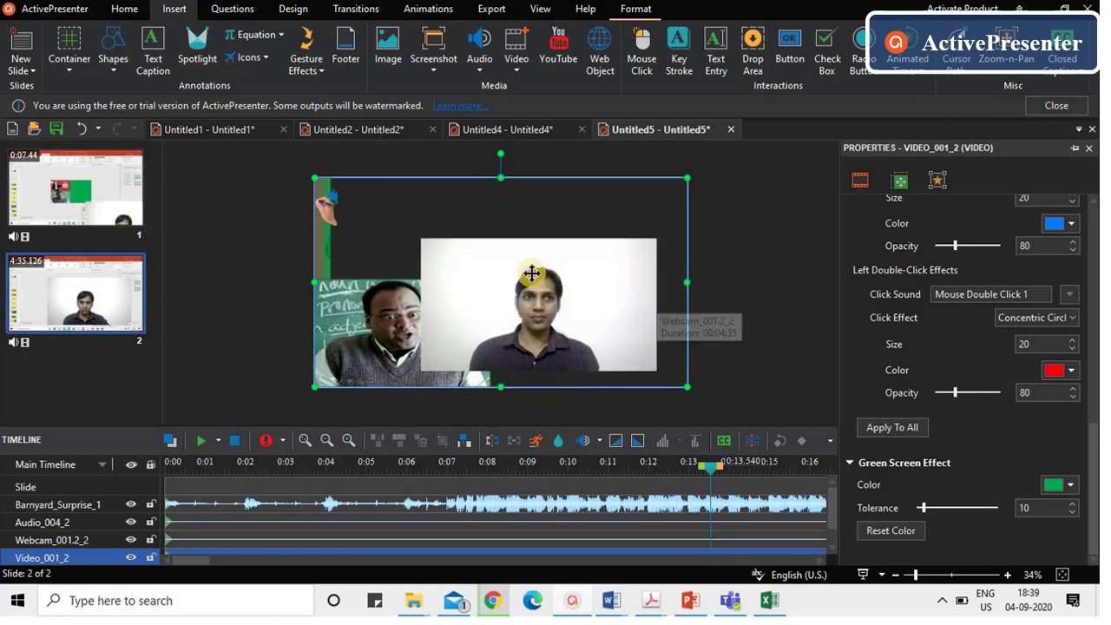
Move the webcam video up and right so it extends past the slide's right edge, and preview the second slide from 0:13.540.
drag(580, 218, 668, 221)
click(426, 234)
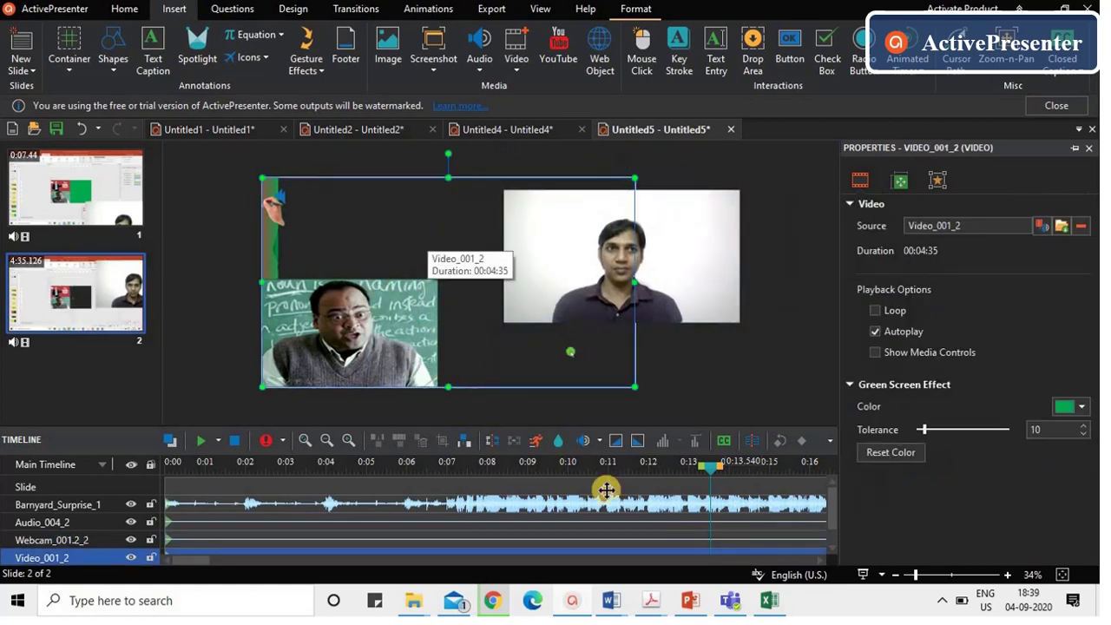
click(200, 444)
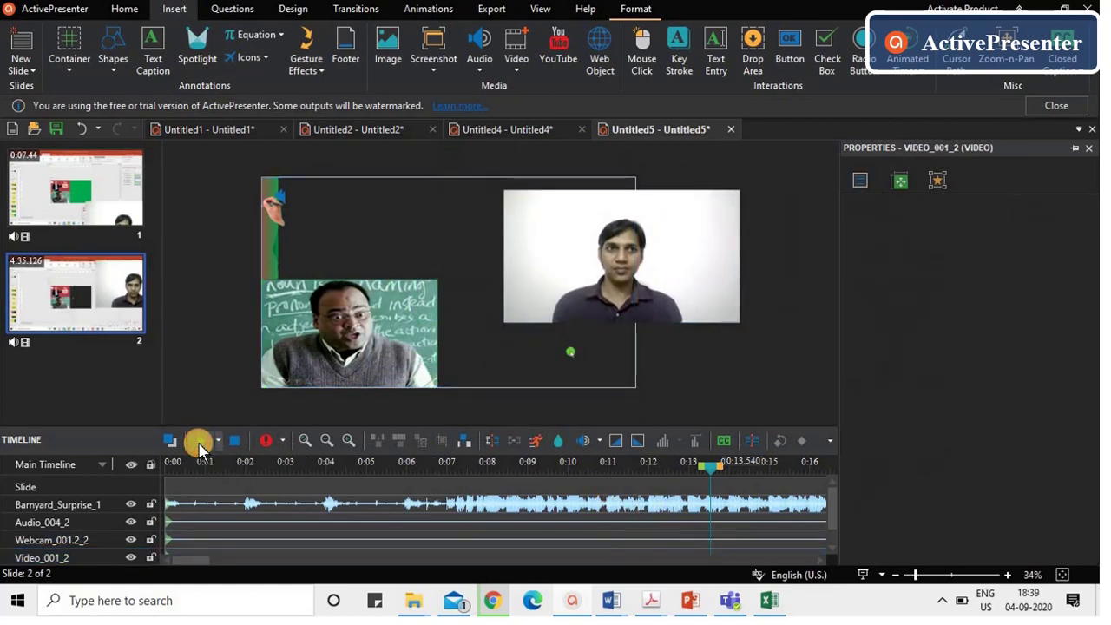
click(198, 443)
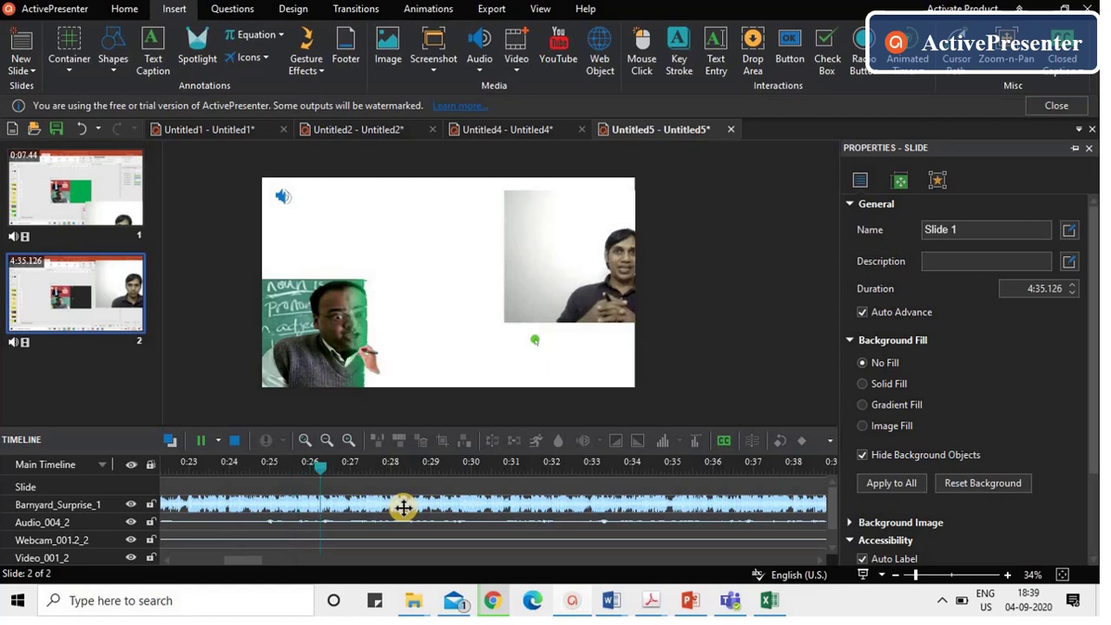